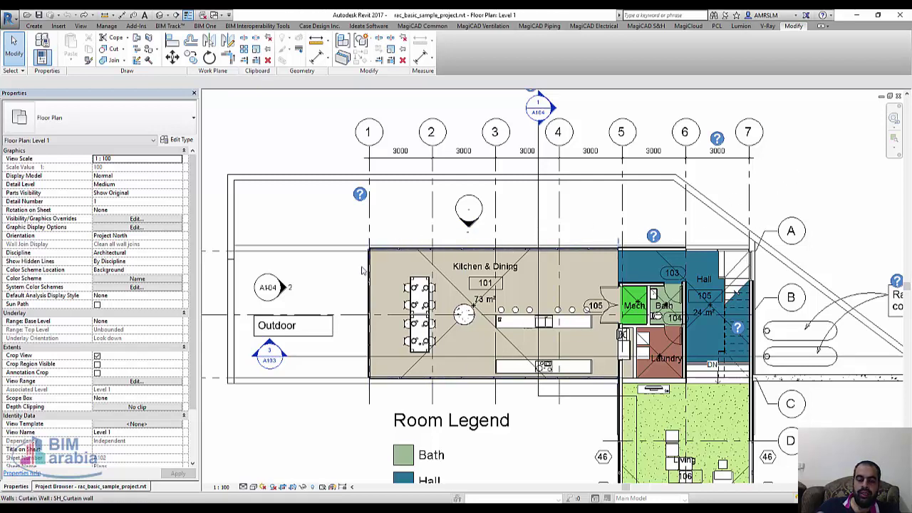
- Set the Level 1 plan's view range Top to Level Above (Level 2), offset 0.0
click(468, 234)
click(244, 417)
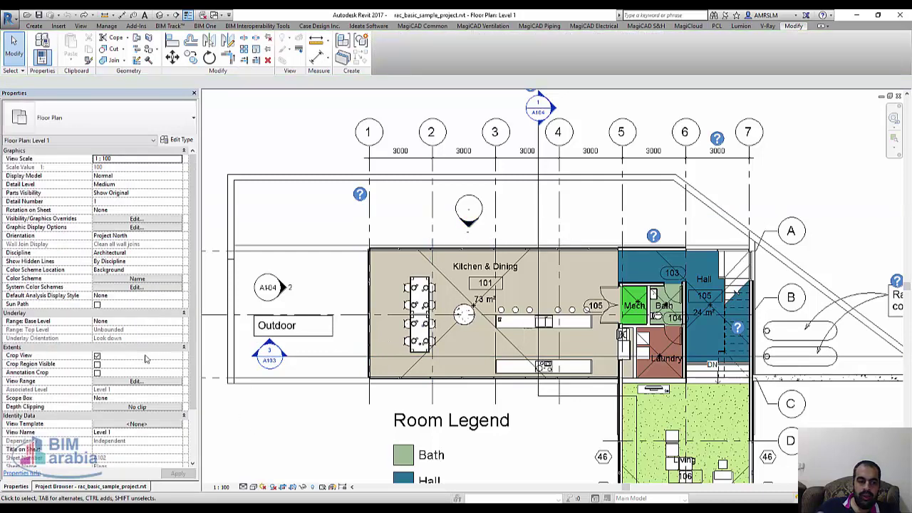
click(145, 383)
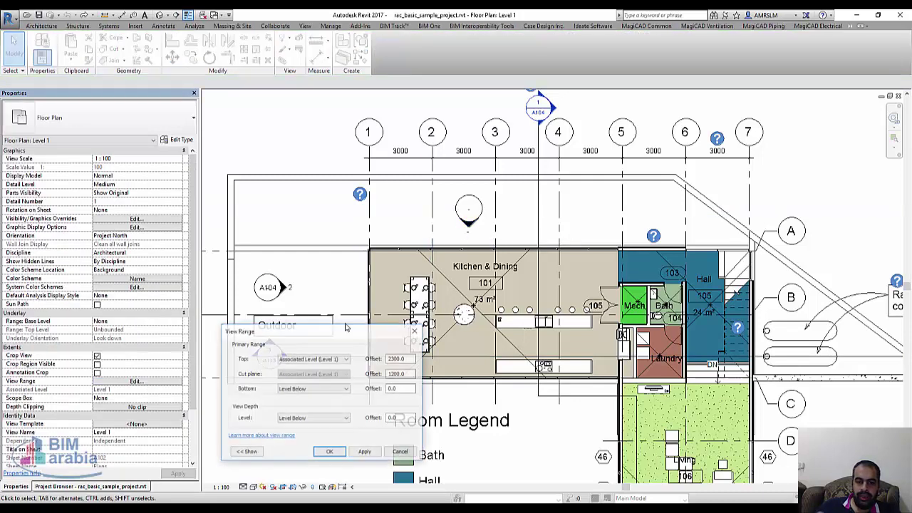
click(340, 361)
click(335, 375)
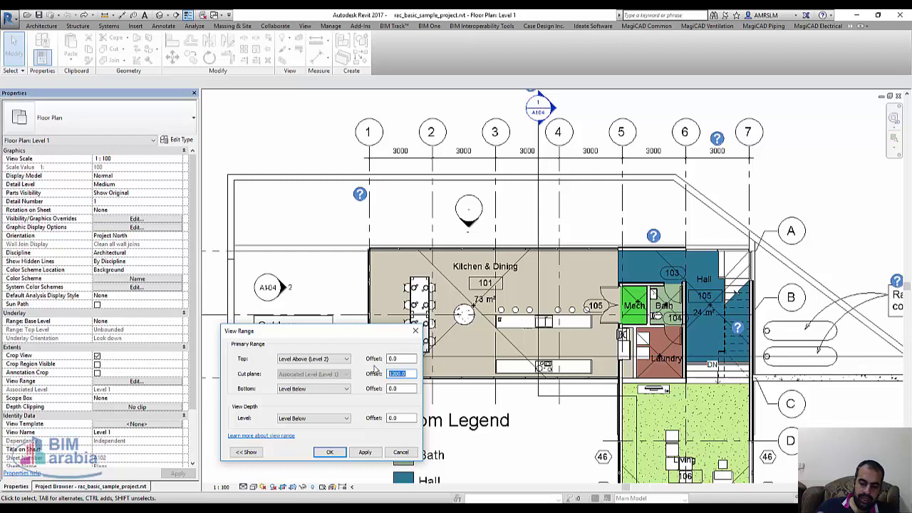
click(330, 452)
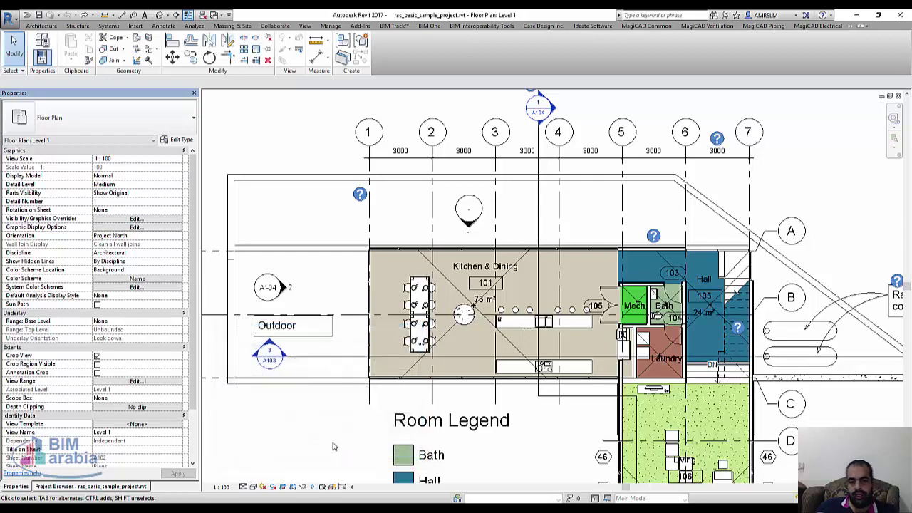
- Open the North elevation view and clear the roof selection
scroll(372, 314, up, 2)
double_click(531, 169)
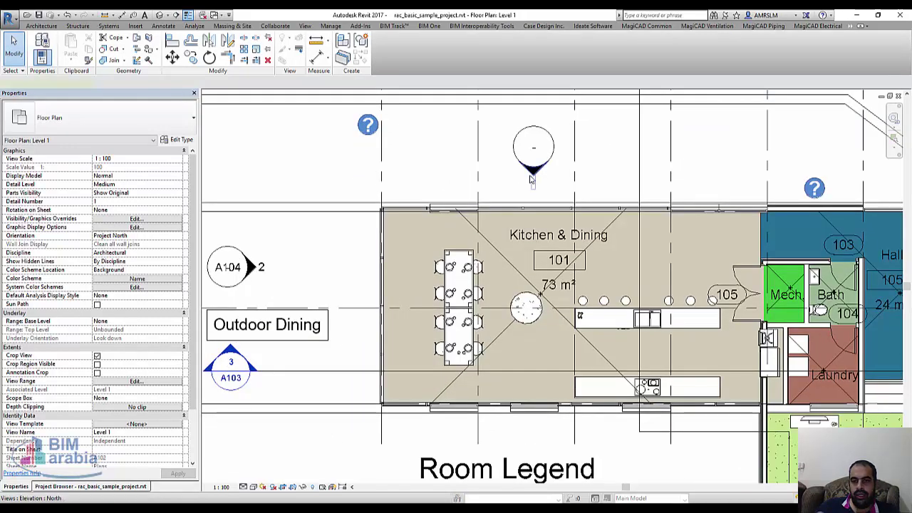
key(Escape)
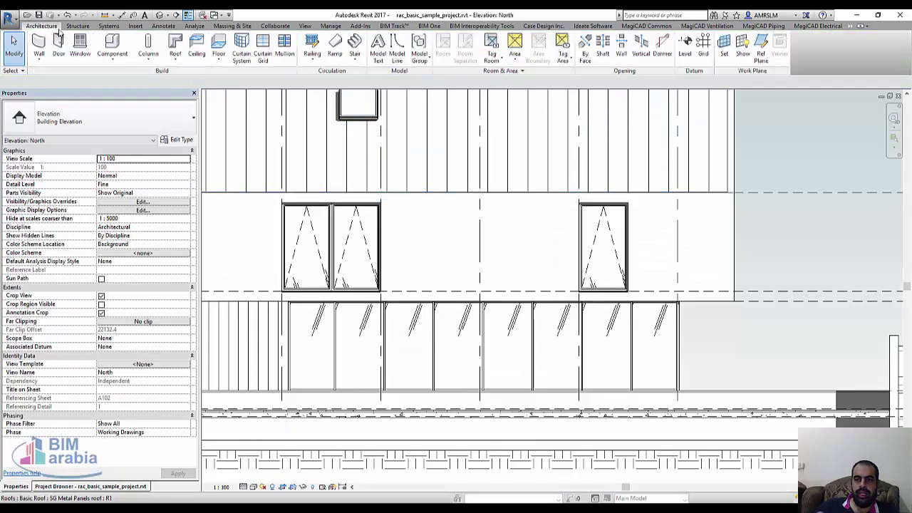
- Draw a horizontal reference plane along the curtain wall base and name it 1
click(762, 62)
scroll(323, 330, up, 2)
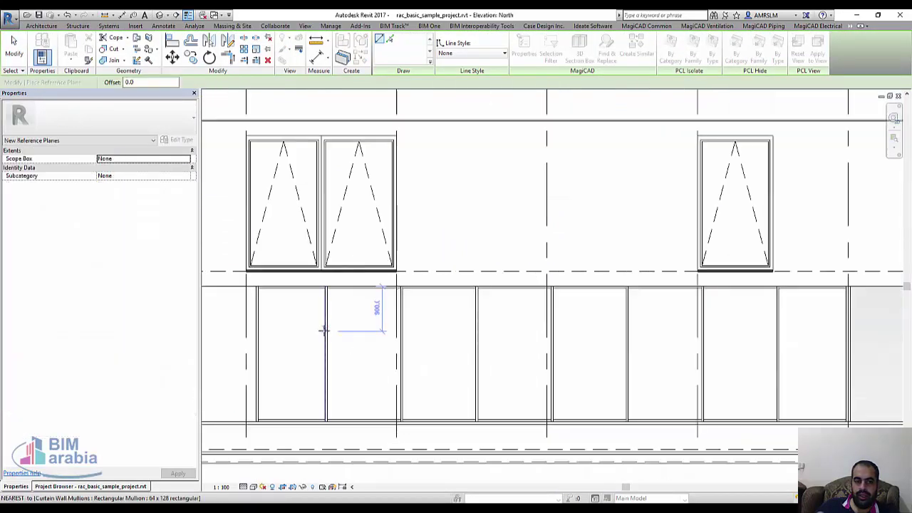
scroll(323, 330, down, 2)
scroll(297, 370, up, 3)
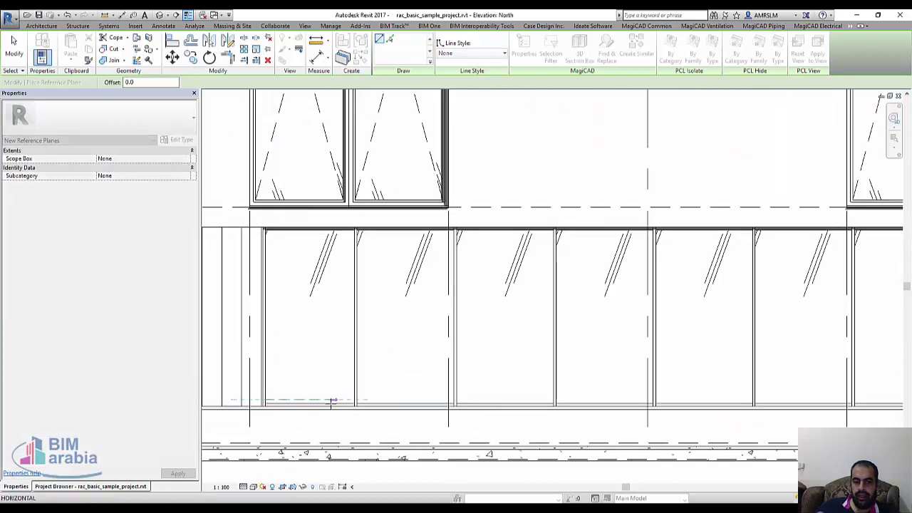
scroll(331, 401, down, 2)
click(297, 405)
click(710, 405)
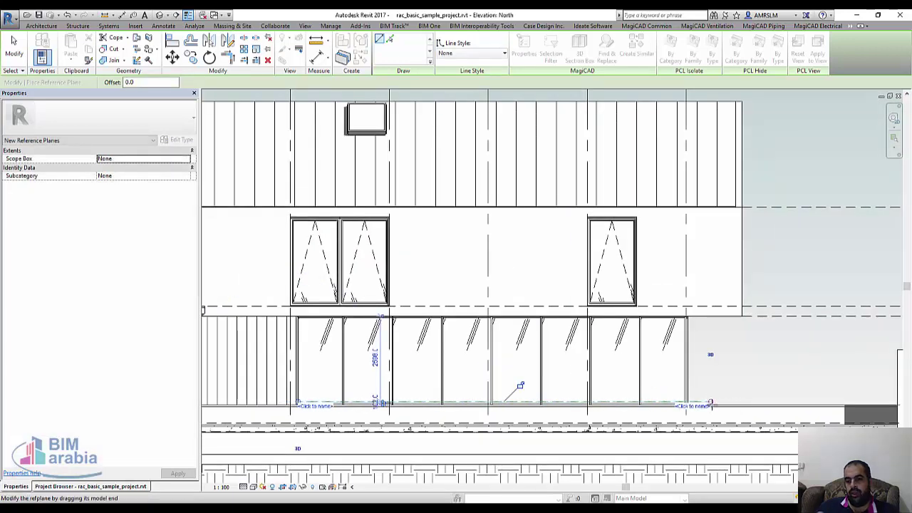
scroll(710, 405, up, 2)
click(702, 405)
text(1)
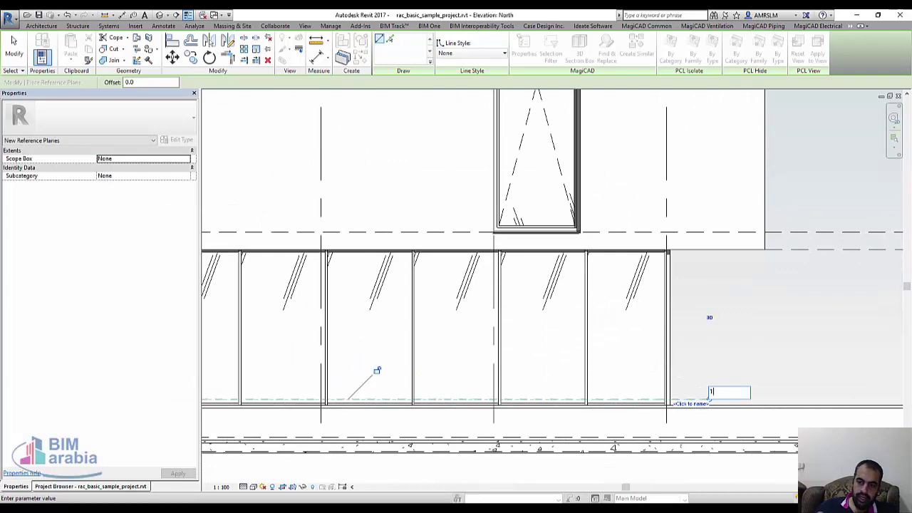
key(Return)
scroll(730, 374, down, 2)
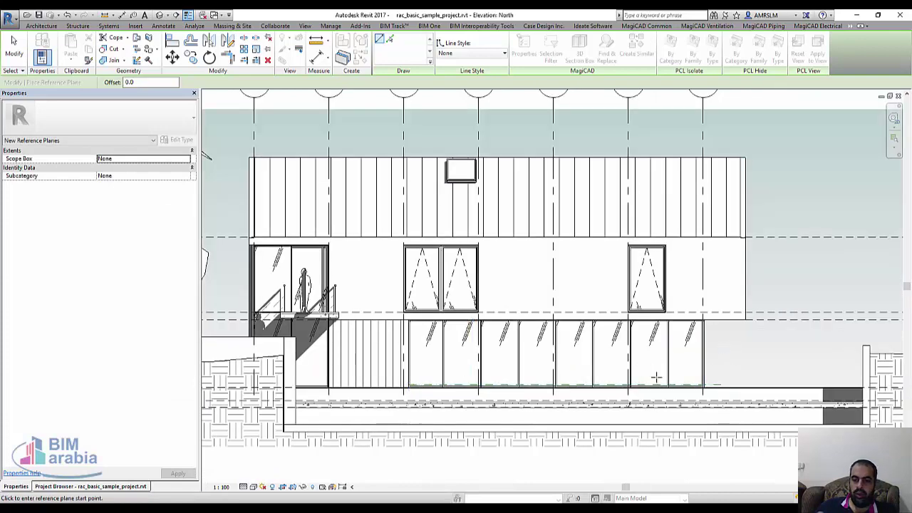
key(Escape)
key(Escape)
scroll(673, 379, up, 3)
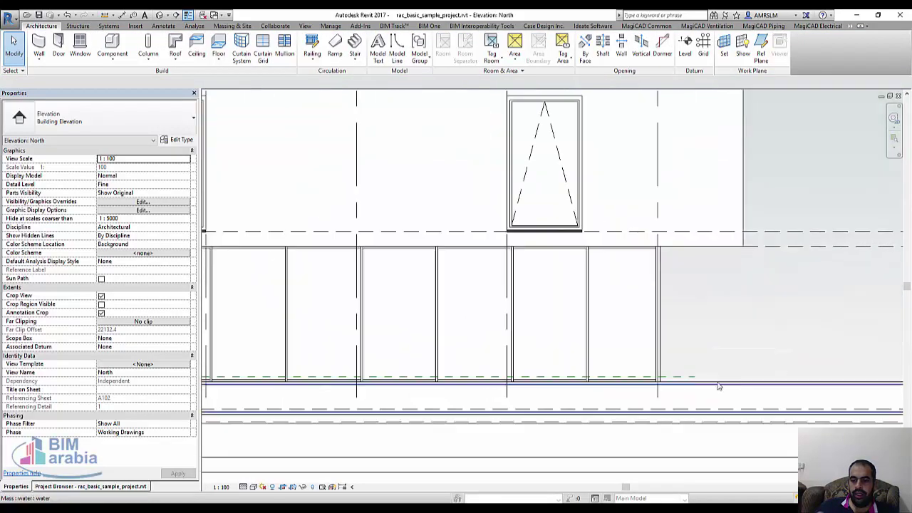
- Copy reference plane 1 upward twice across the kitchen glazing
click(677, 379)
key(r)
key(o)
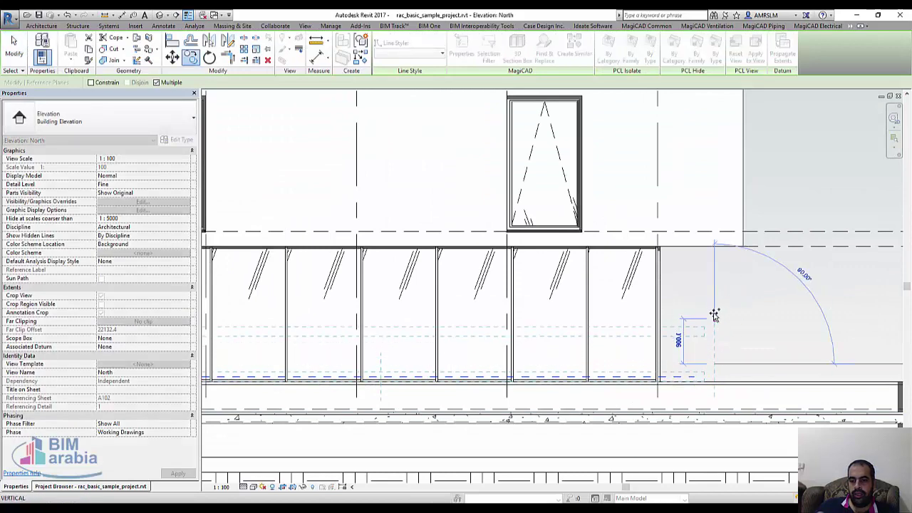
key(c)
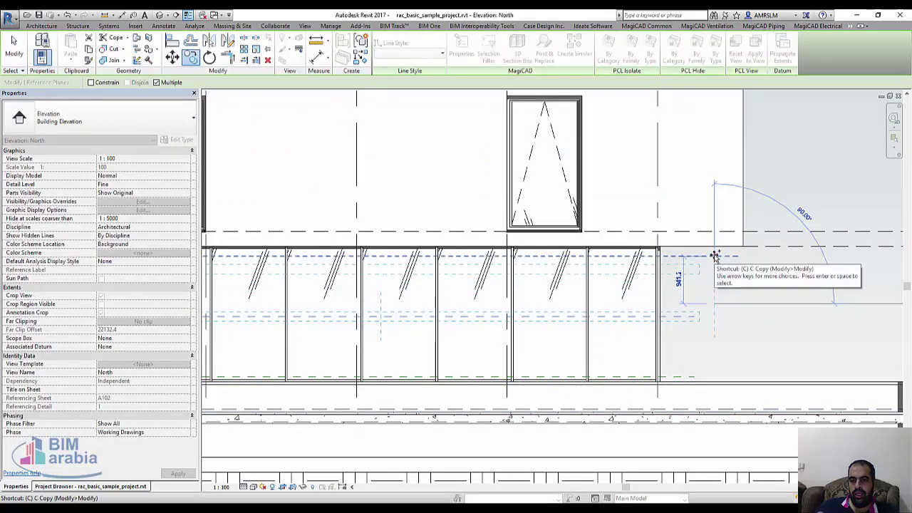
click(769, 254)
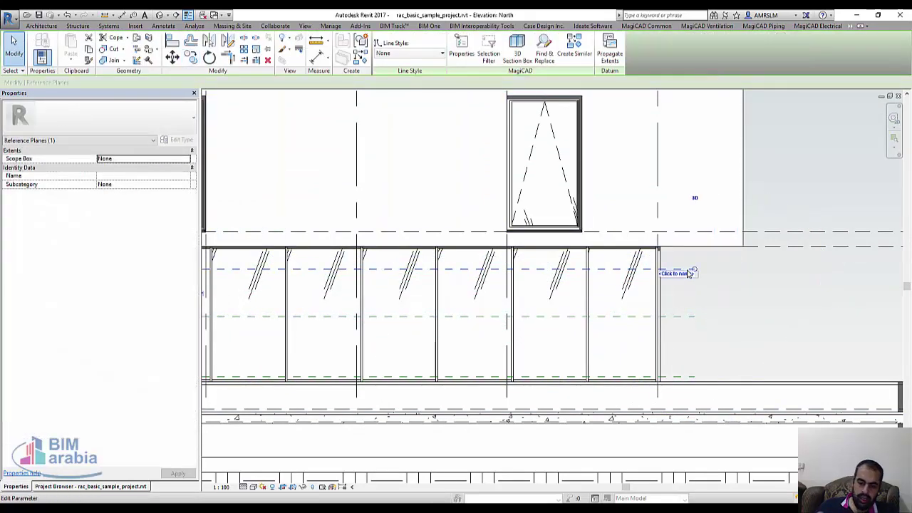
drag(690, 274, 690, 264)
- Name the middle copy 2 and the top copy 3, then return to Level 1
click(690, 318)
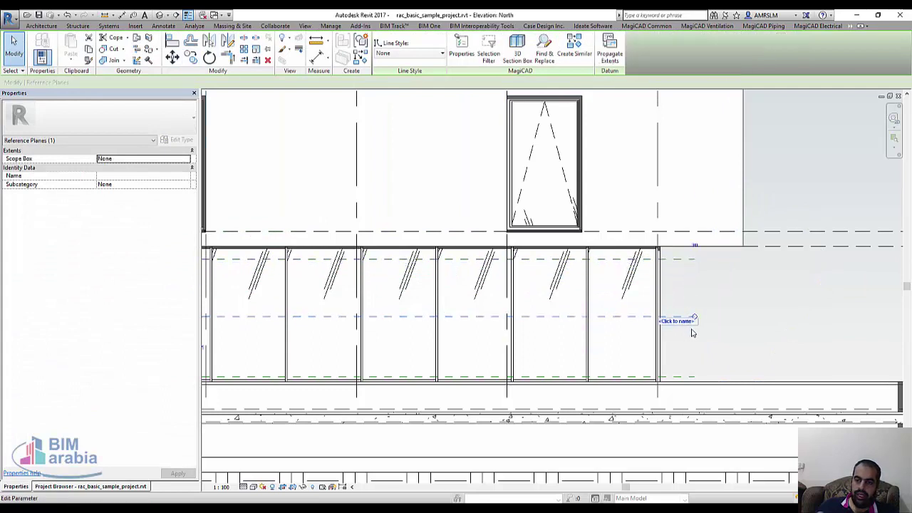
click(680, 321)
text(2)
key(Return)
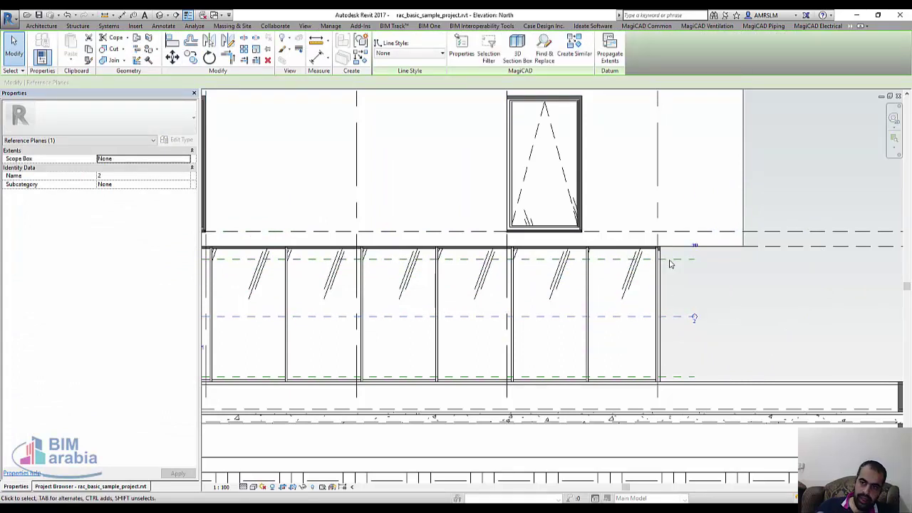
scroll(673, 277, up, 3)
click(679, 243)
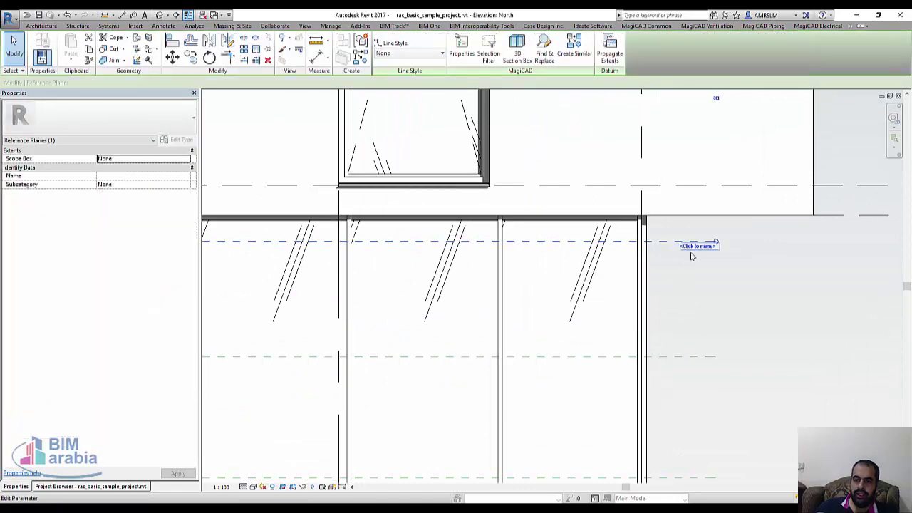
click(698, 246)
text(3)
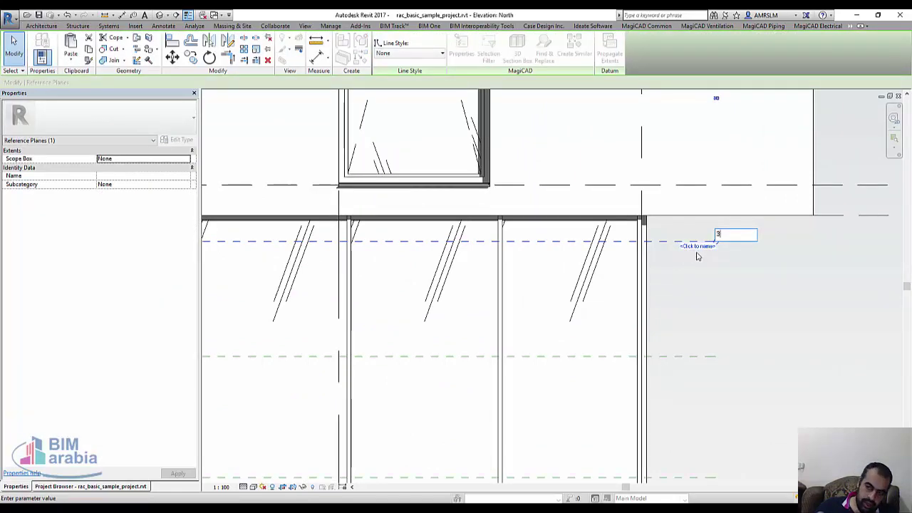
key(Return)
scroll(692, 271, down, 2)
scroll(698, 342, down, 3)
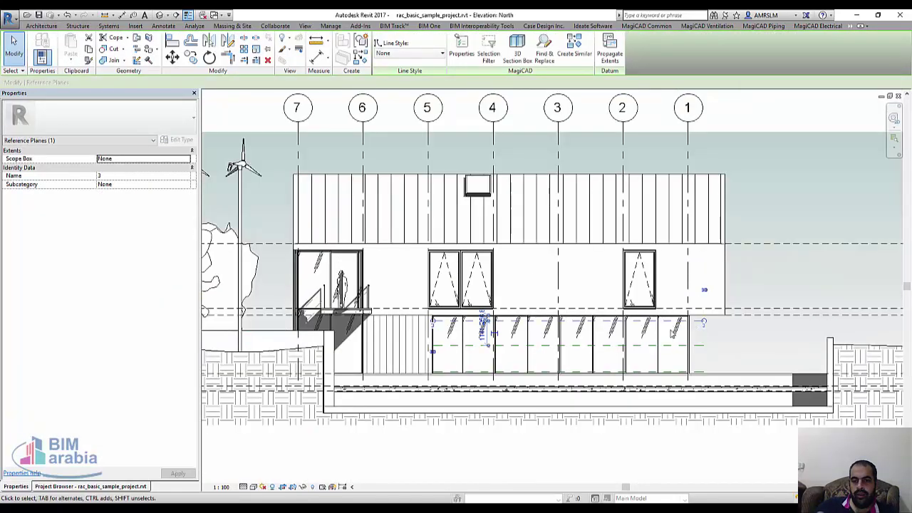
key(ctrl+Tab)
- Create a new in-place mass on the Level 1 plan, accepting the default name
click(47, 27)
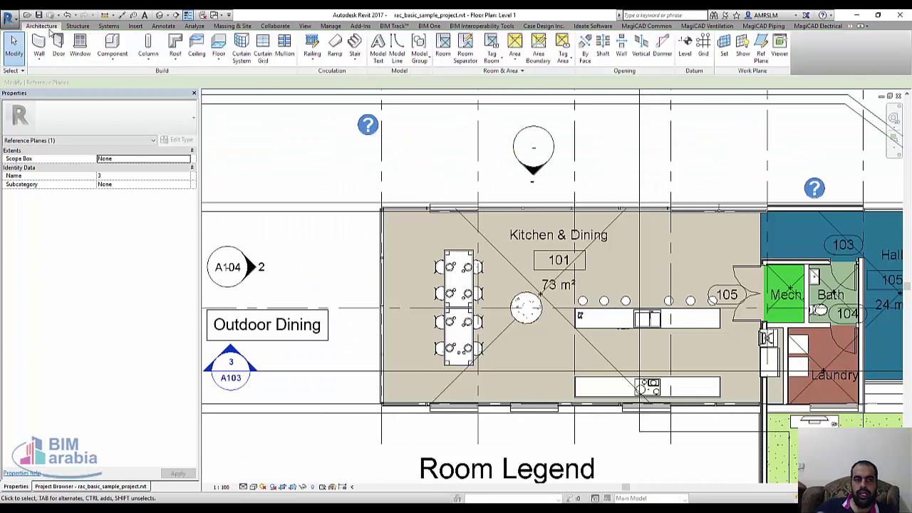
click(232, 26)
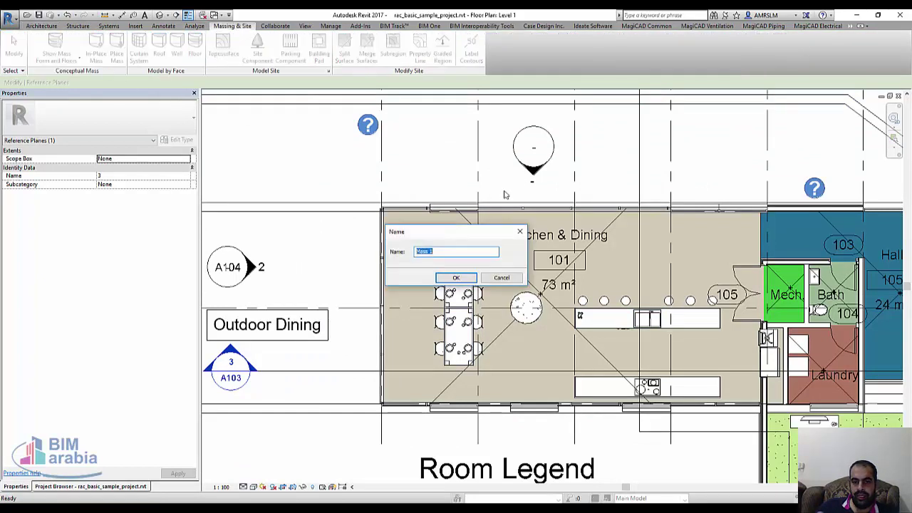
click(456, 278)
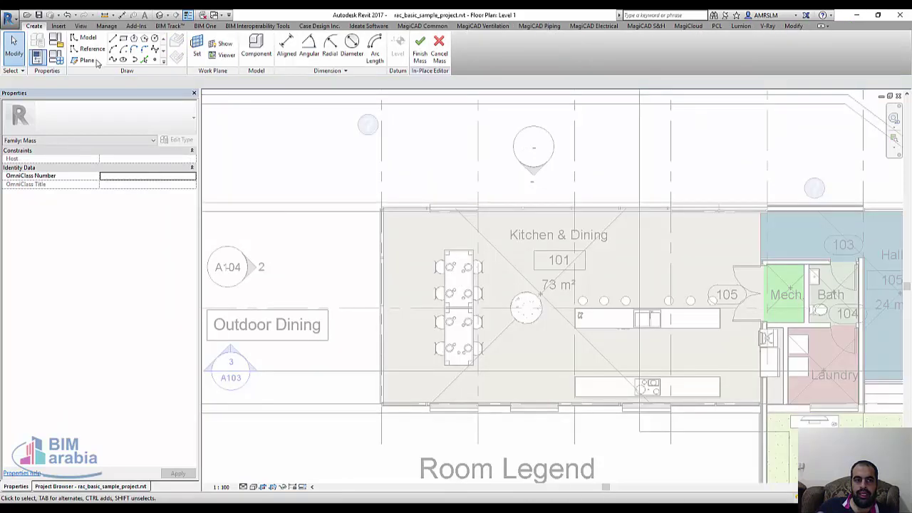
- Choose Model Line with Reference Plane : 1 as the placement plane
click(86, 37)
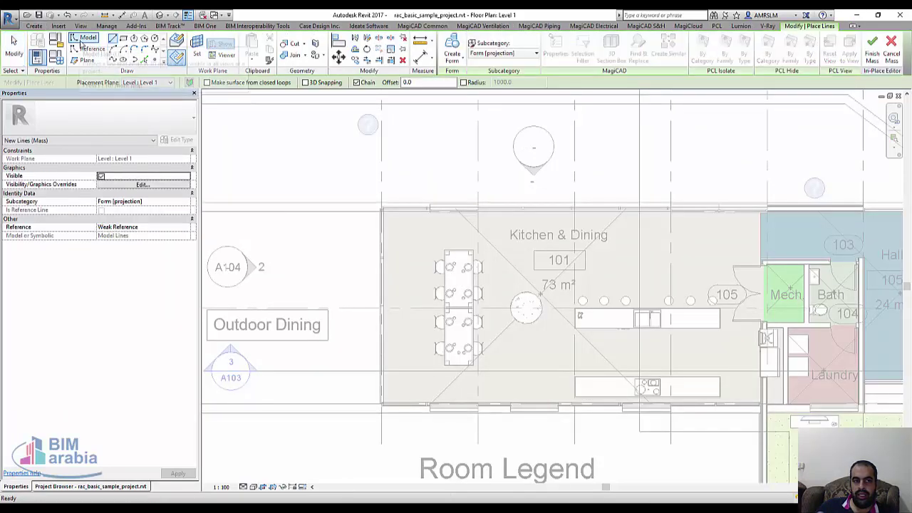
click(140, 83)
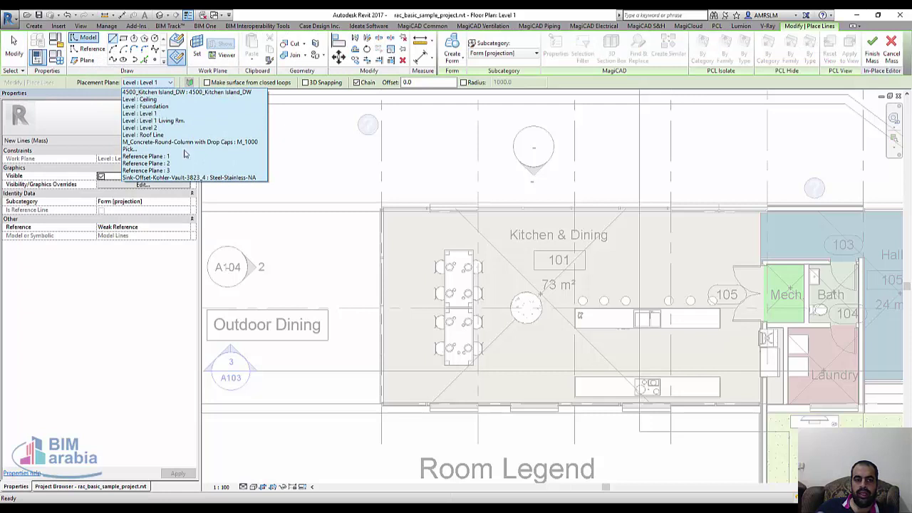
click(183, 157)
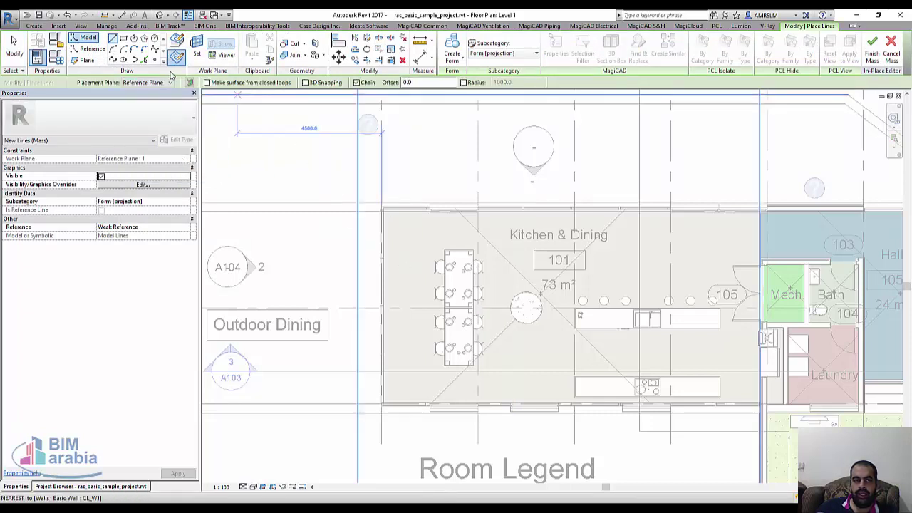
- Draw a wavy spline down the west glazing from the dining table to the room's bottom
click(112, 62)
scroll(409, 256, up, 2)
scroll(401, 230, up, 2)
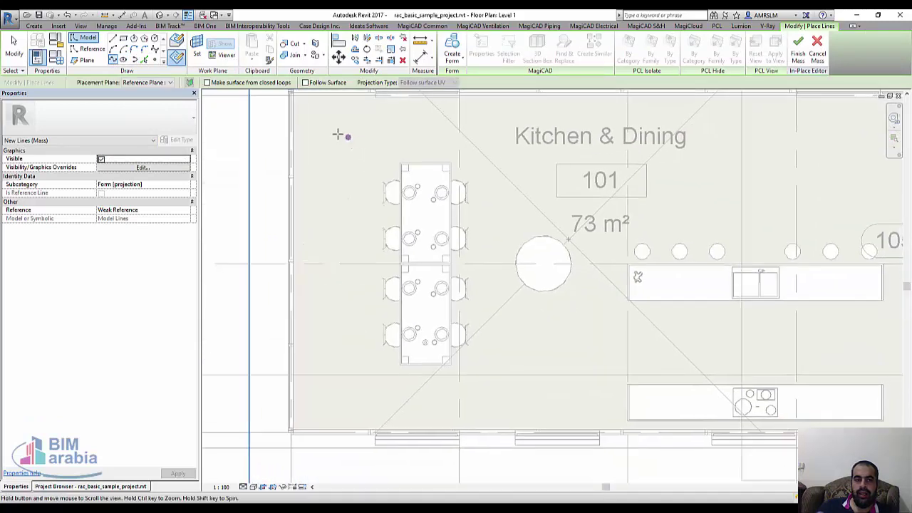
click(315, 106)
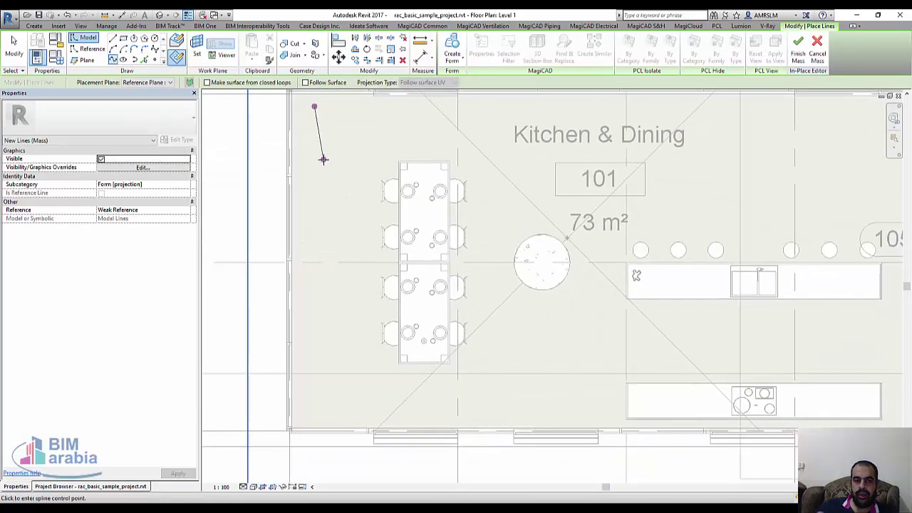
click(324, 159)
click(312, 200)
click(322, 239)
click(310, 289)
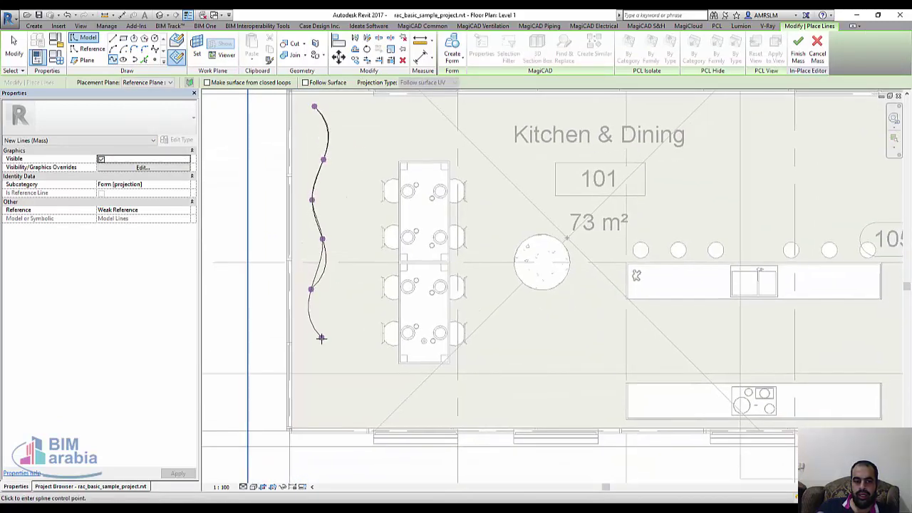
click(308, 364)
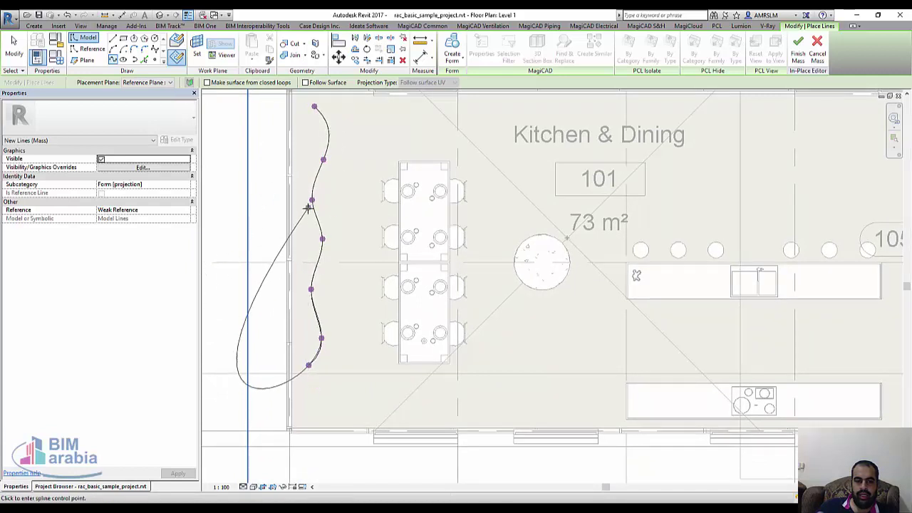
click(334, 397)
click(312, 413)
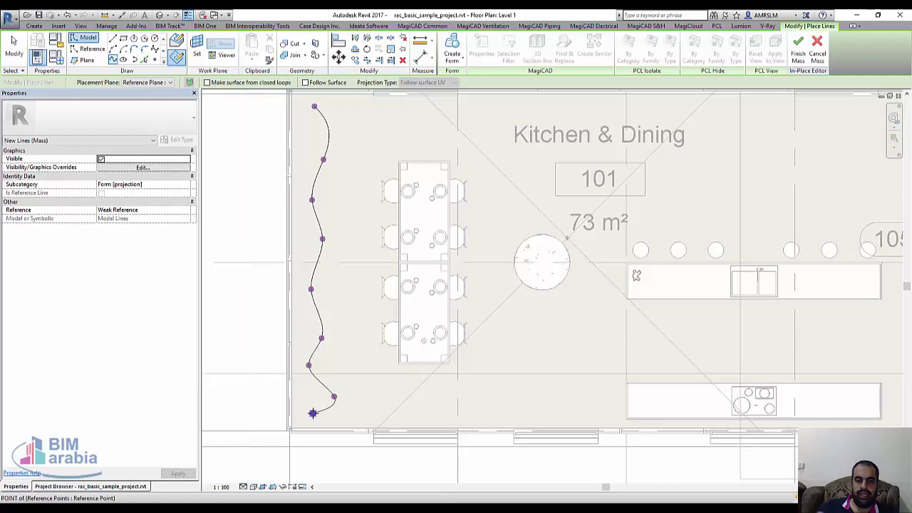
key(Escape)
key(Escape)
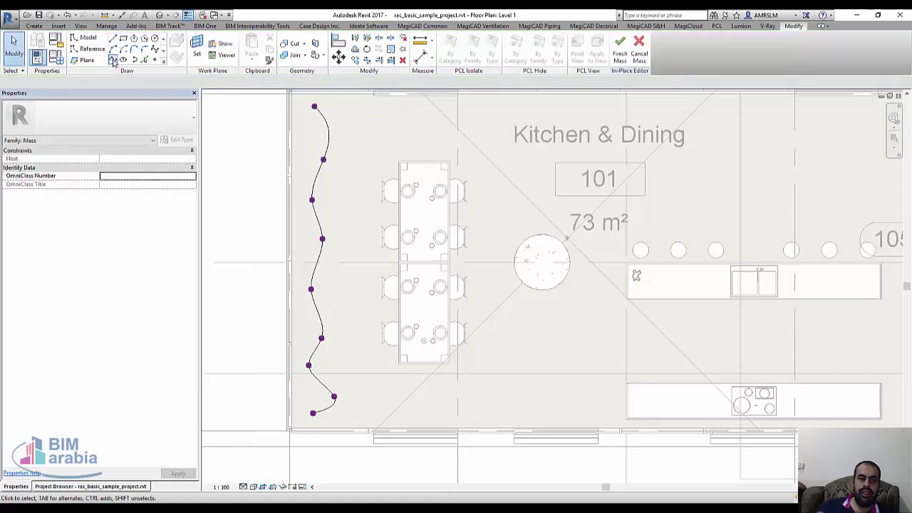
- Draw a wavy spline along the south glazing, ending at the kitchen island's grid intersection
click(112, 60)
click(360, 416)
click(394, 412)
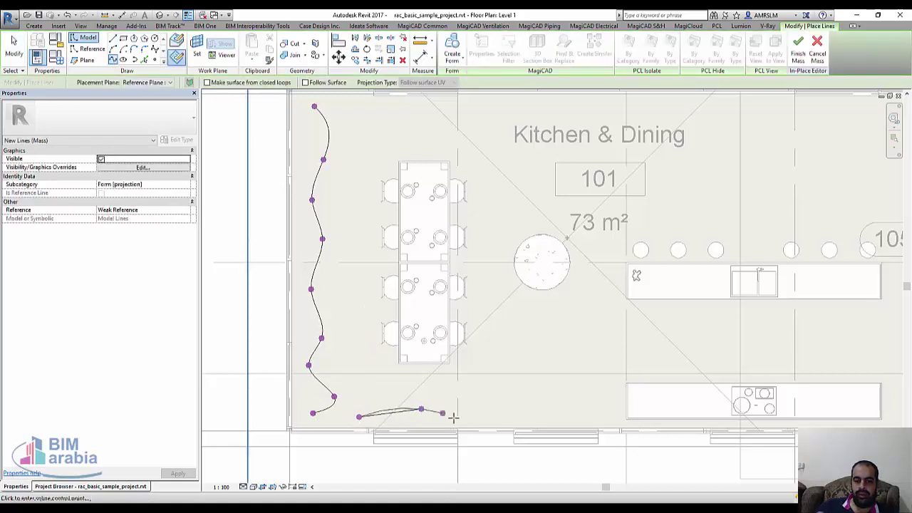
click(493, 427)
click(517, 415)
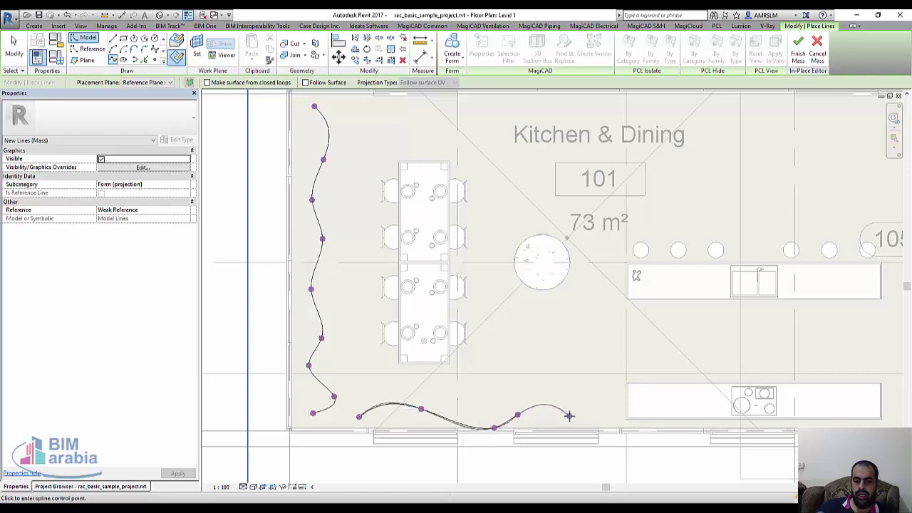
click(569, 416)
click(617, 412)
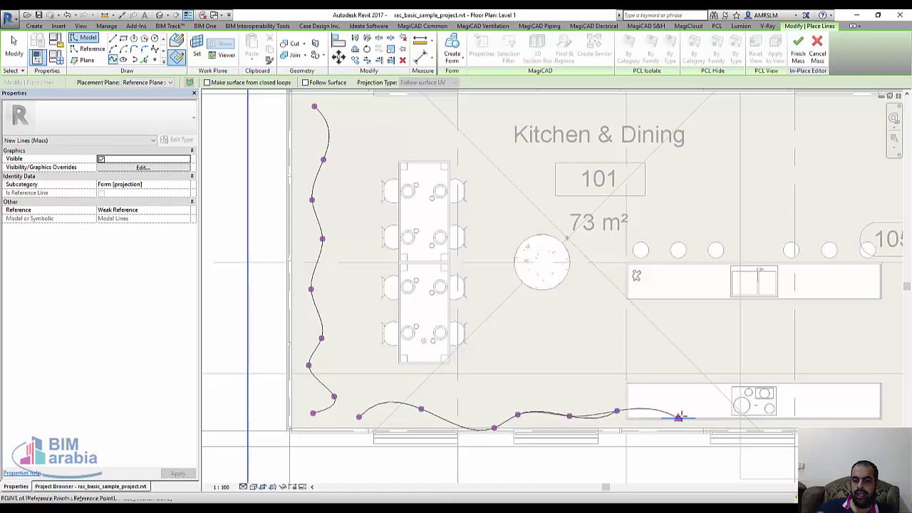
click(678, 418)
click(728, 418)
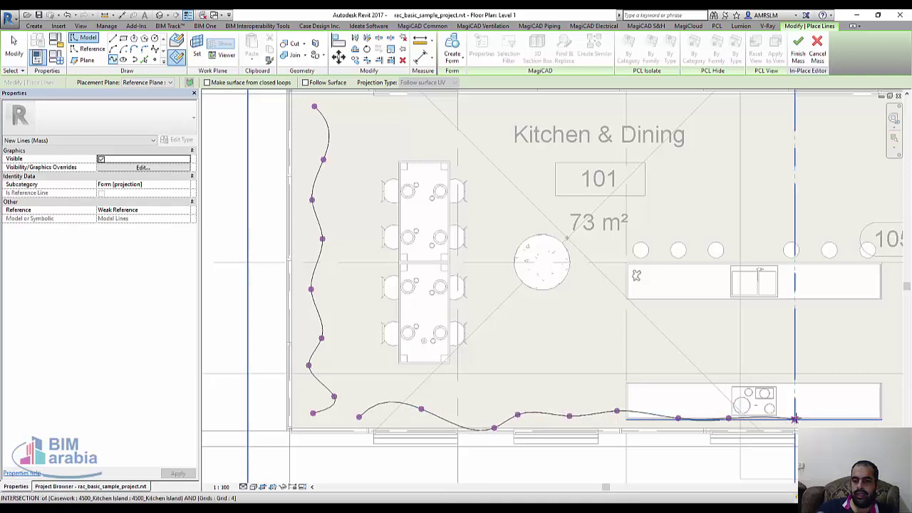
click(795, 419)
key(Escape)
key(Escape)
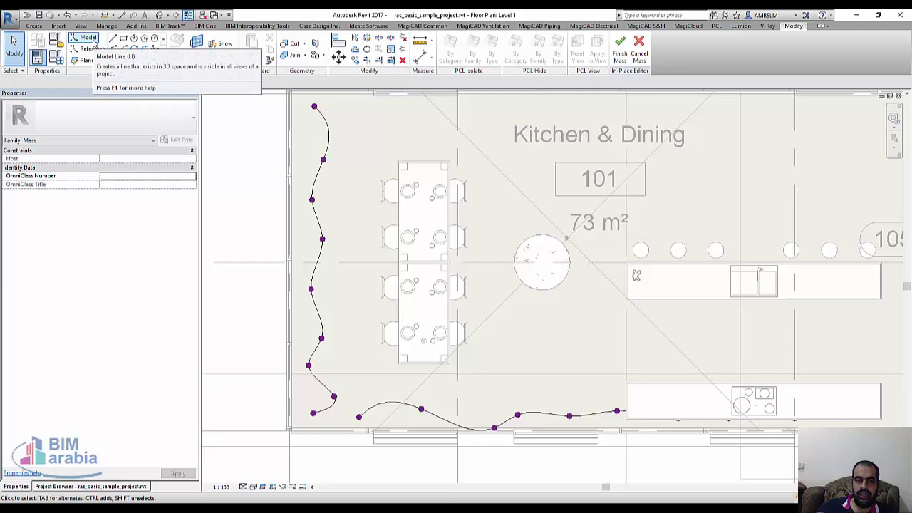
click(92, 41)
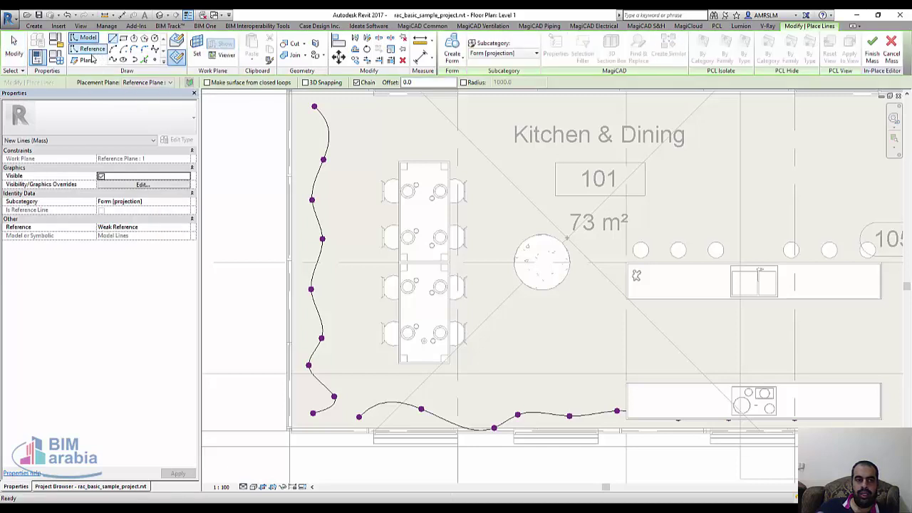
- Set the placement plane to Reference Plane : 2 for a new spline
click(139, 86)
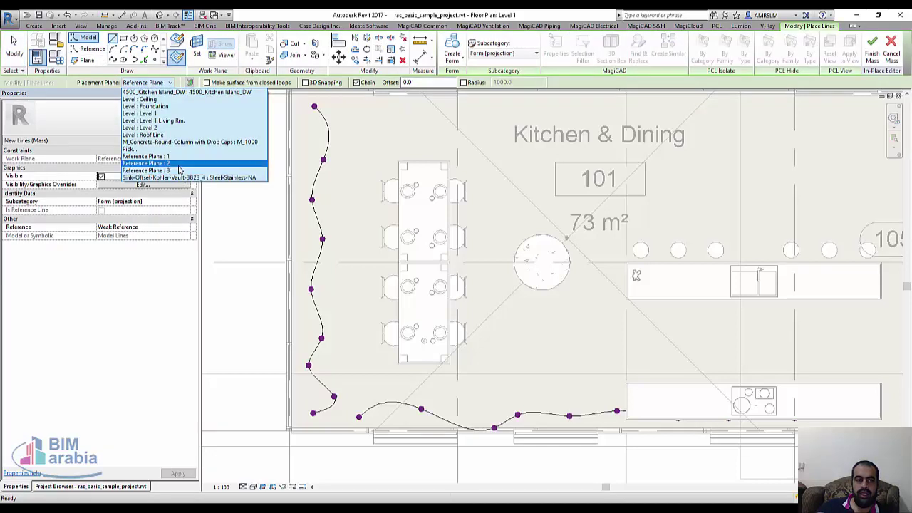
click(142, 169)
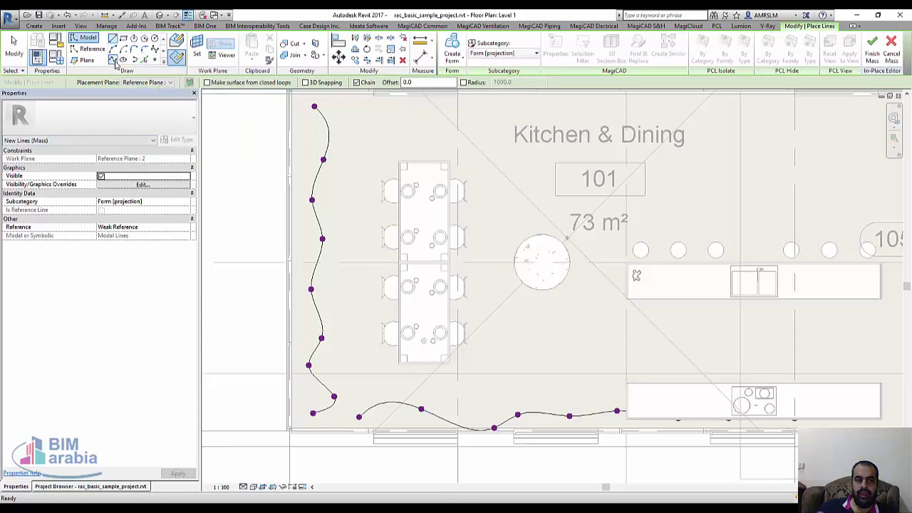
click(113, 59)
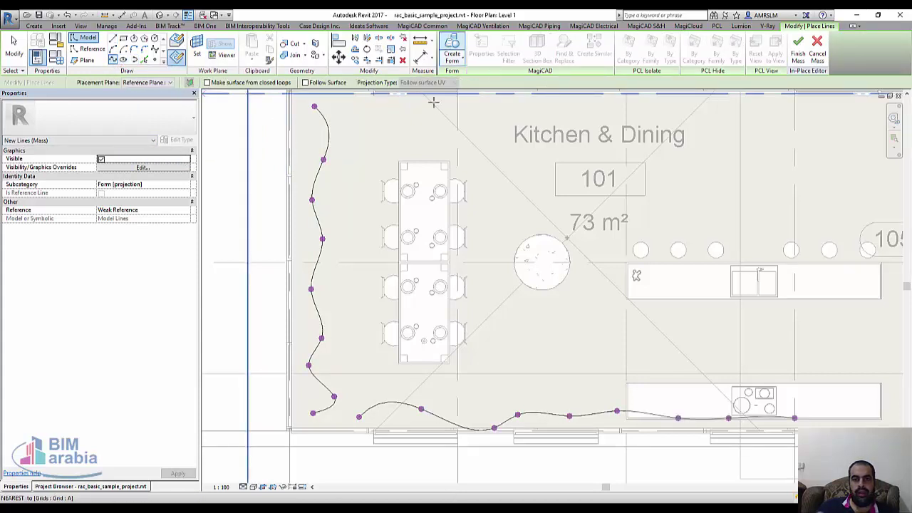
key(Escape)
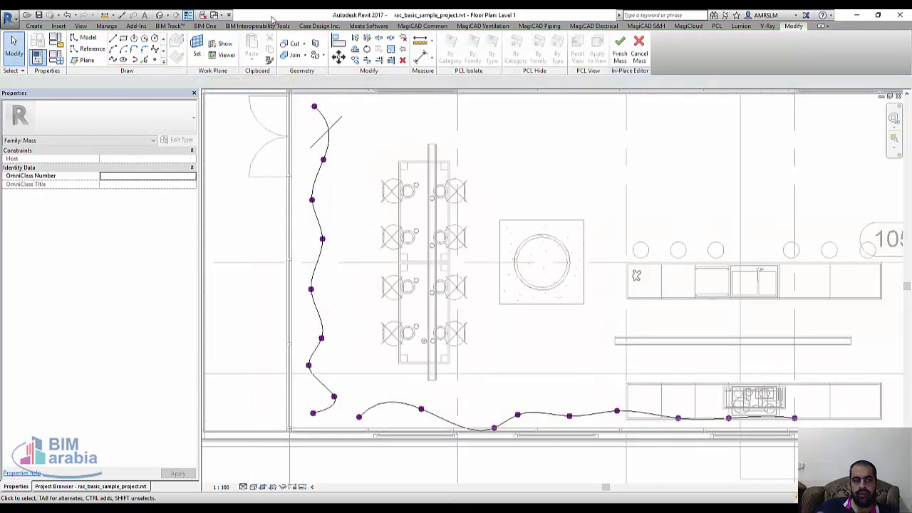
click(112, 61)
click(141, 83)
click(144, 83)
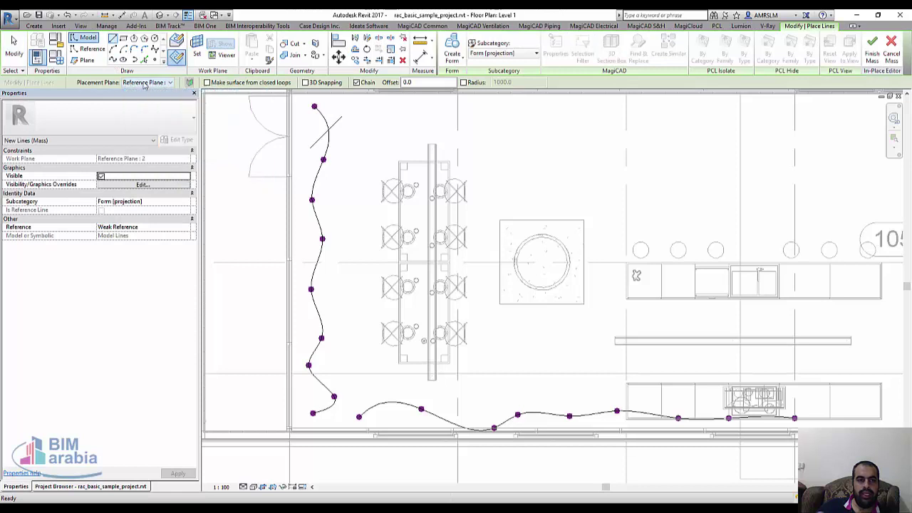
click(114, 61)
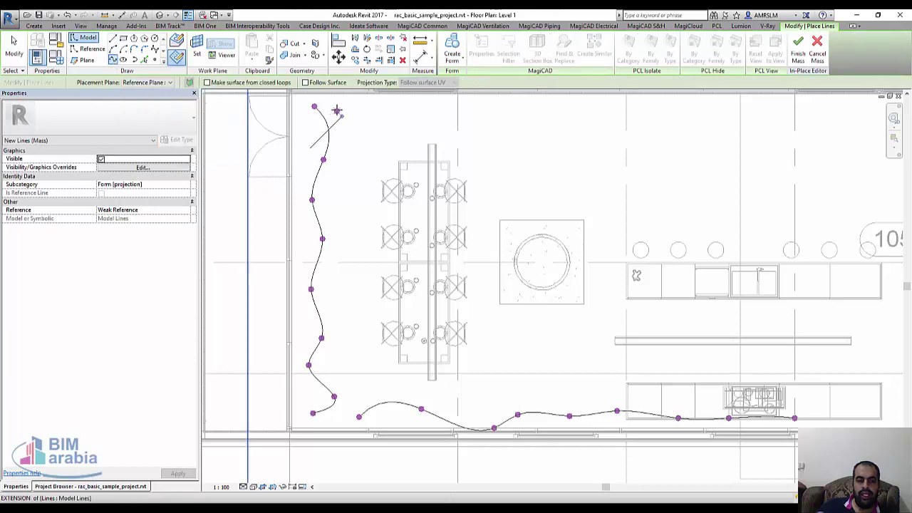
- Draw a spline down the west glazing that weaves across the first one
click(339, 106)
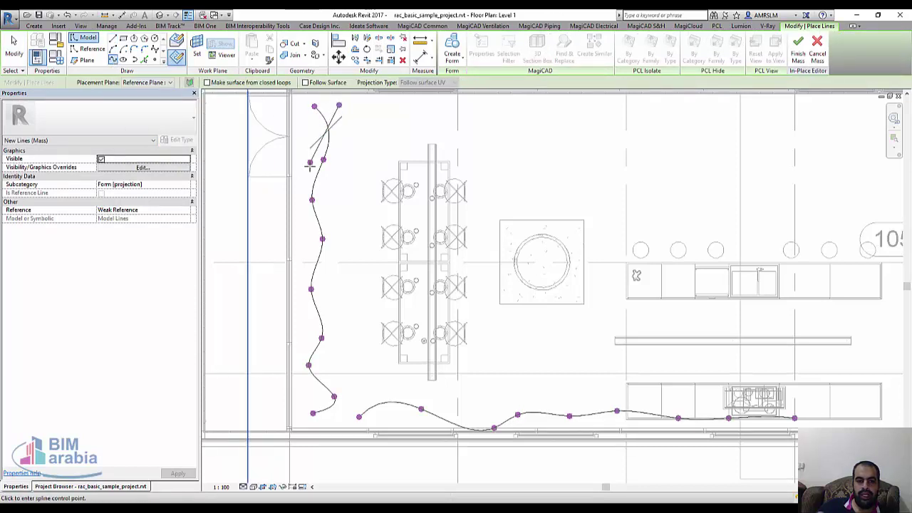
click(308, 161)
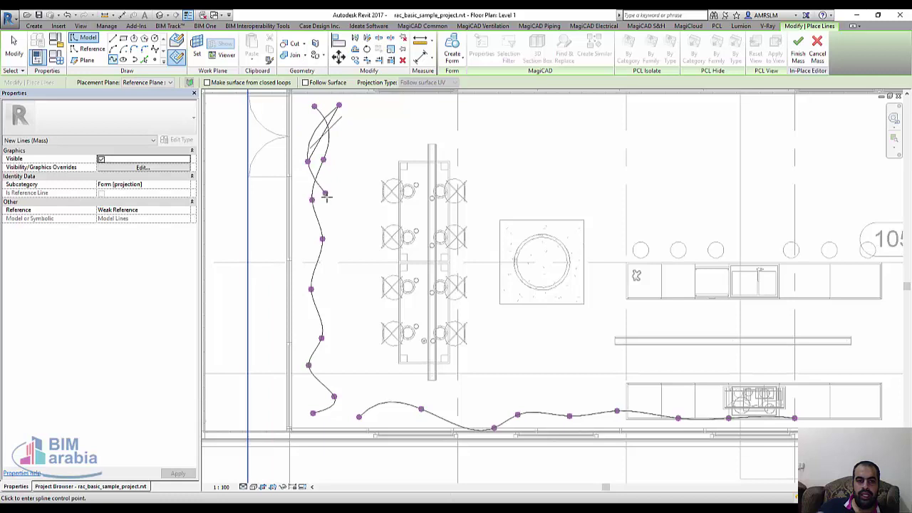
click(305, 242)
click(327, 295)
click(304, 340)
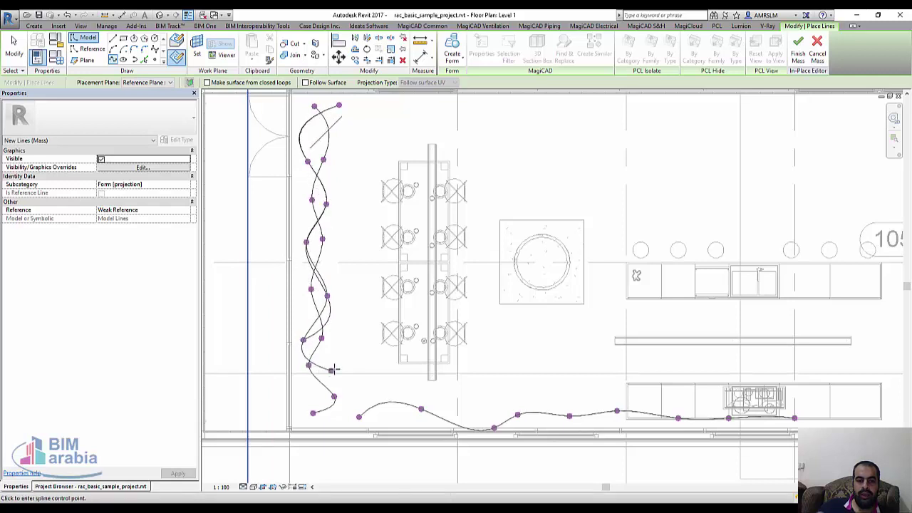
click(334, 369)
click(315, 394)
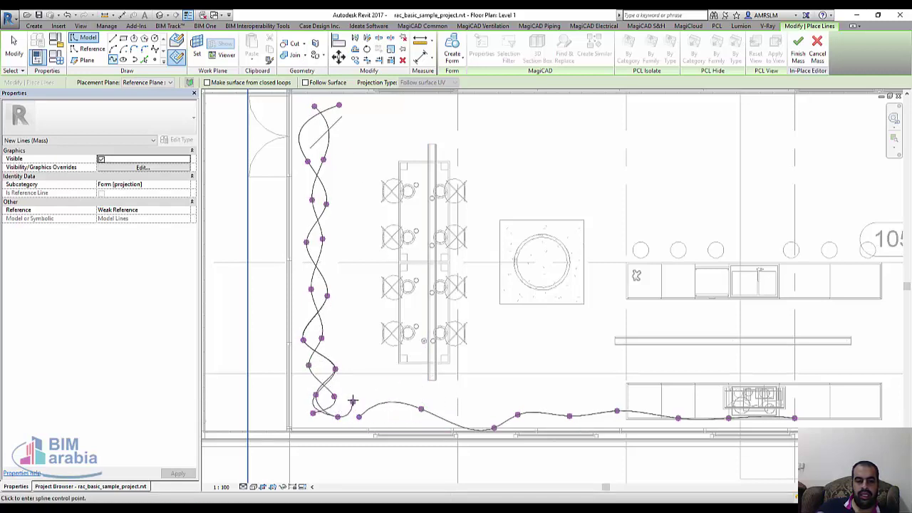
key(Escape)
- Draw a crossing spline along the south glazing, ending at the rangehood's endpoint
scroll(360, 403, up, 1)
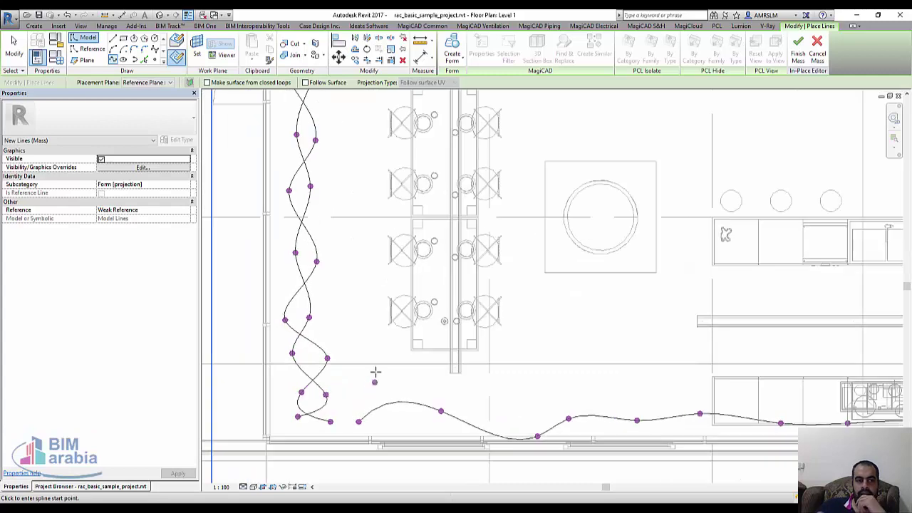
middle_drag(376, 372, 311, 260)
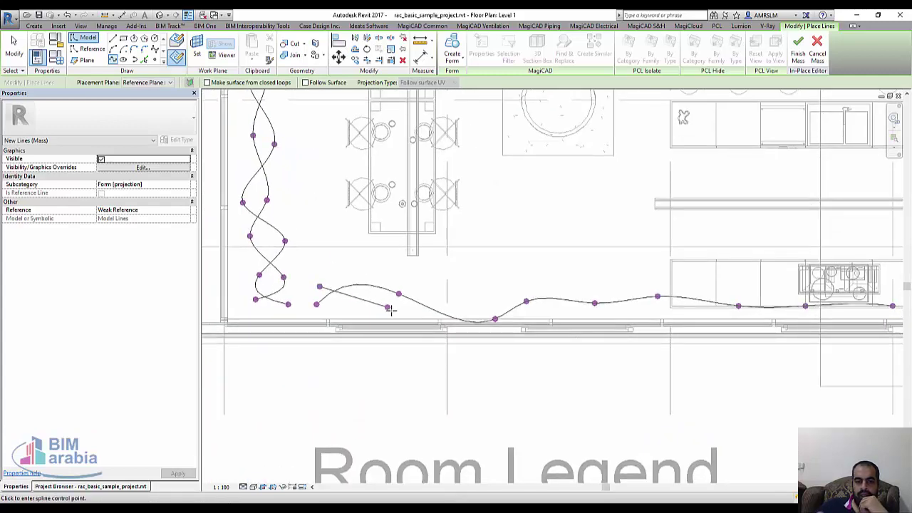
click(479, 290)
click(523, 313)
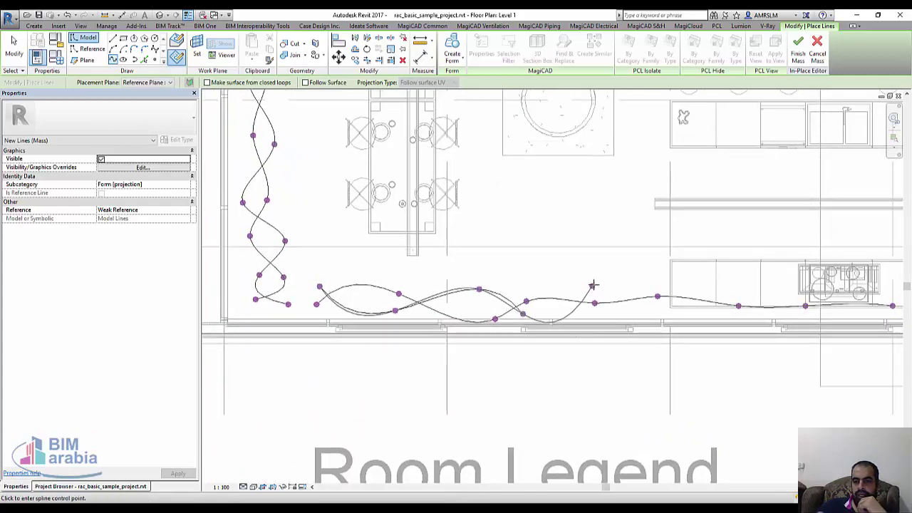
click(594, 284)
click(669, 308)
click(744, 288)
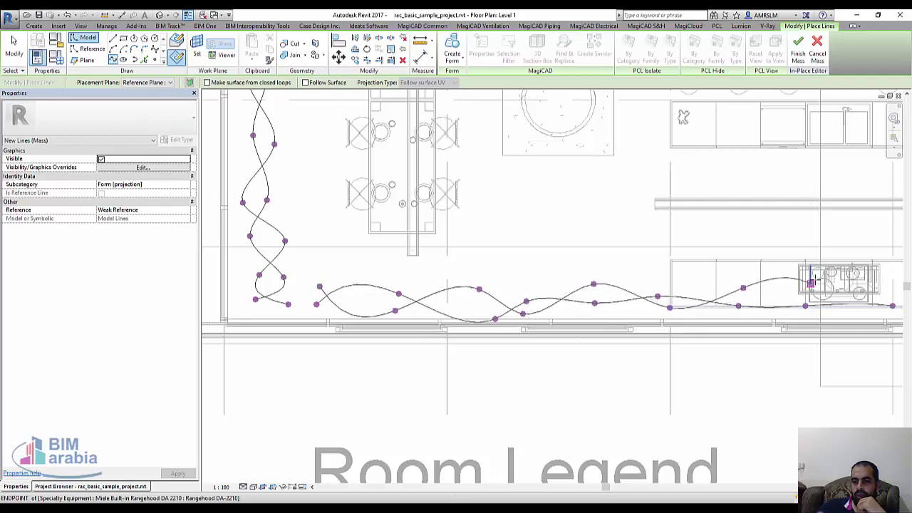
click(811, 283)
key(Escape)
key(Escape)
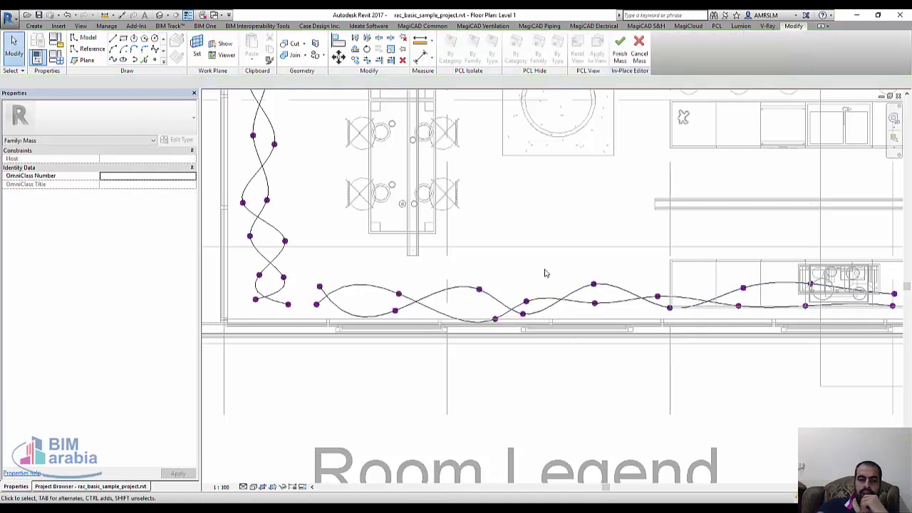
scroll(545, 274, down, 2)
click(86, 60)
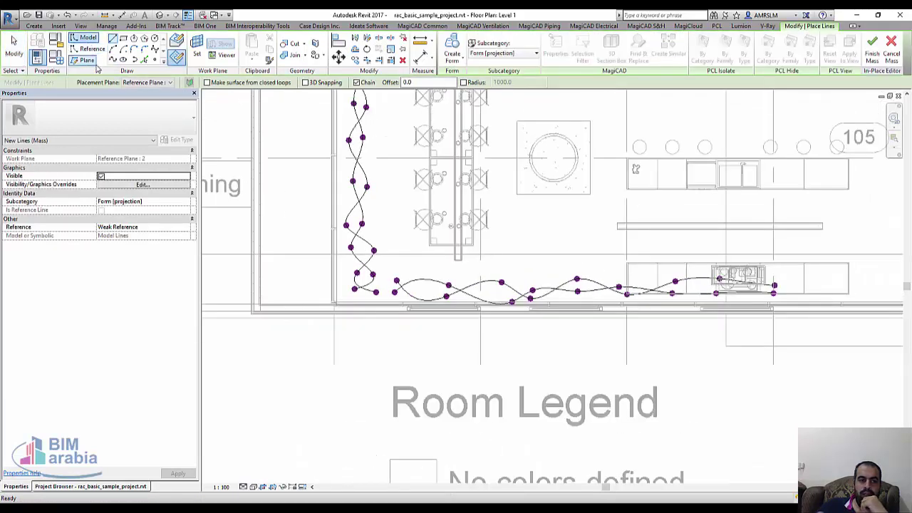
- On Reference Plane : 3, complete a third west spline ending at the bottom corner
click(153, 83)
click(183, 169)
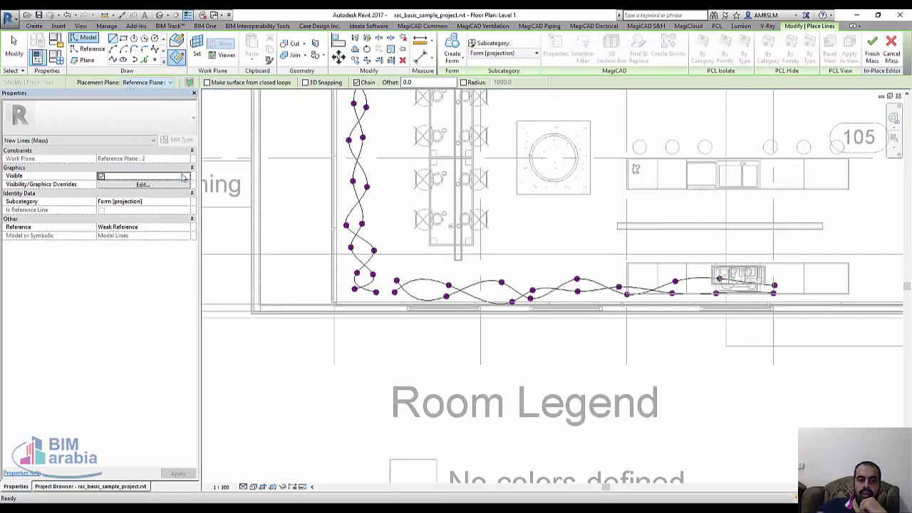
click(122, 60)
scroll(378, 169, up, 2)
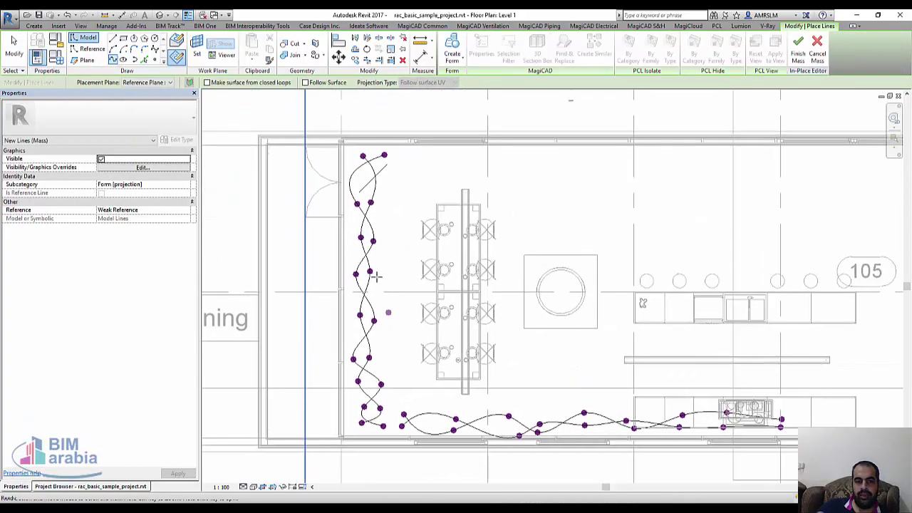
scroll(367, 158, up, 2)
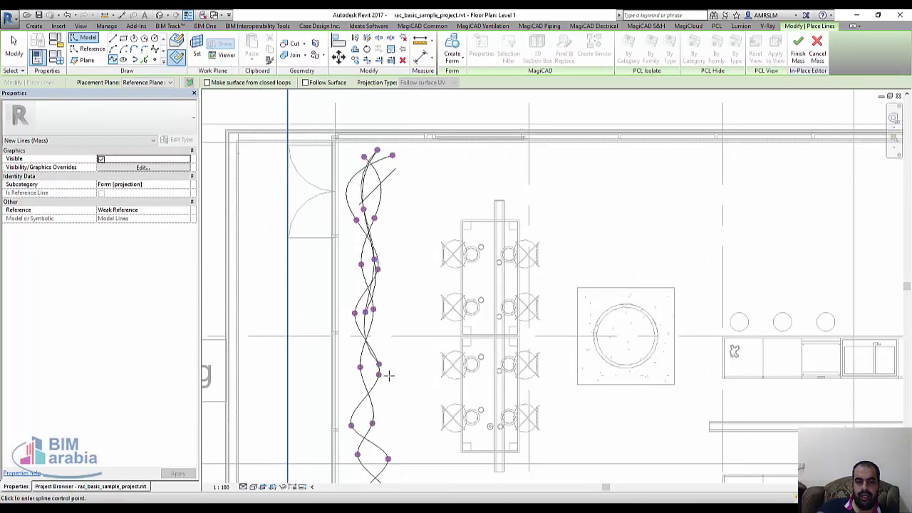
middle_drag(386, 459, 378, 363)
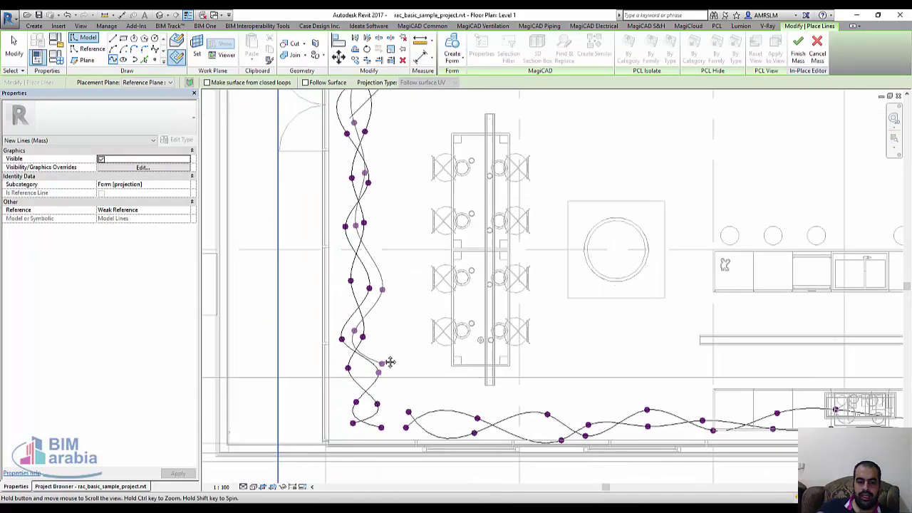
click(361, 417)
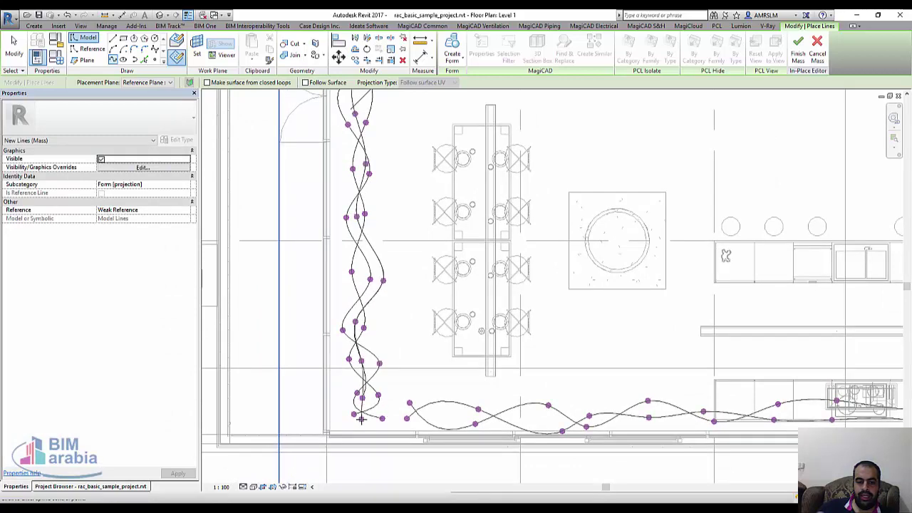
key(Escape)
key(Escape)
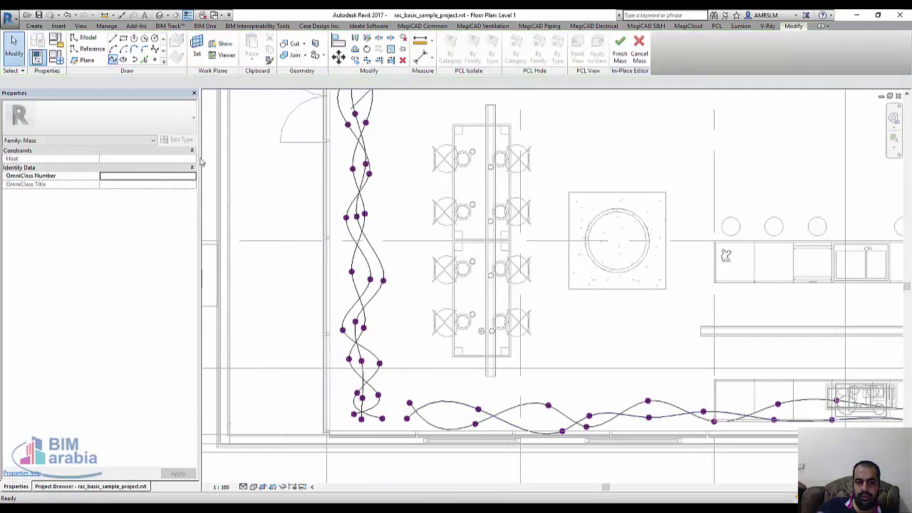
- Draw a third wavy spline along the south glazing to near the cooktop, then zoom out
key(Return)
scroll(371, 259, up, 5)
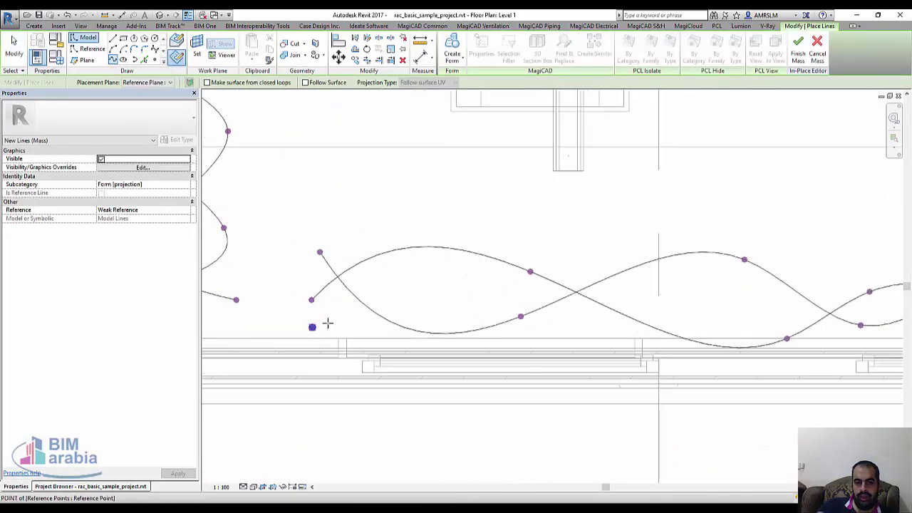
click(314, 326)
click(524, 233)
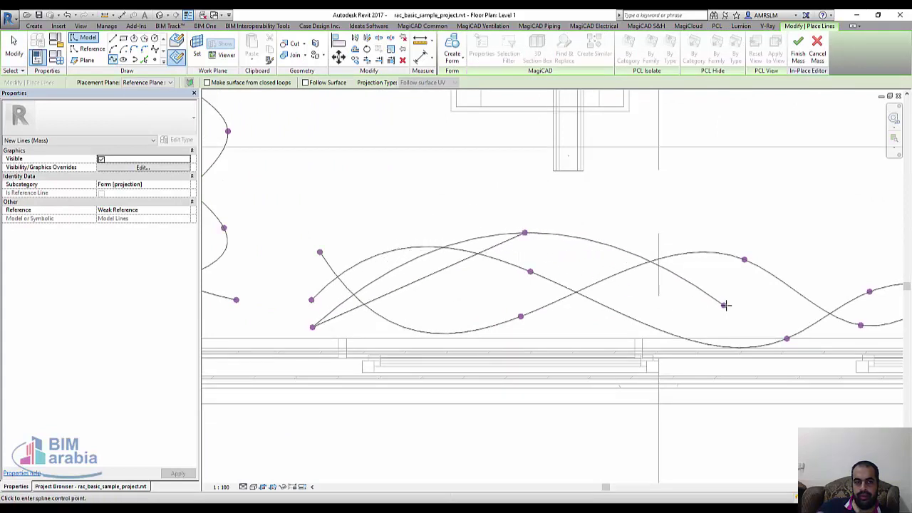
click(725, 305)
middle_drag(805, 306, 505, 228)
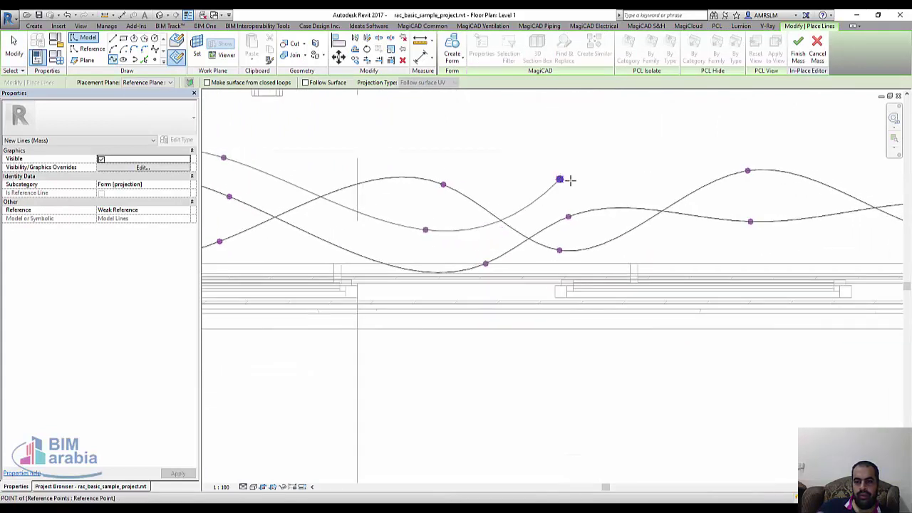
click(559, 179)
click(726, 197)
middle_drag(853, 233, 510, 266)
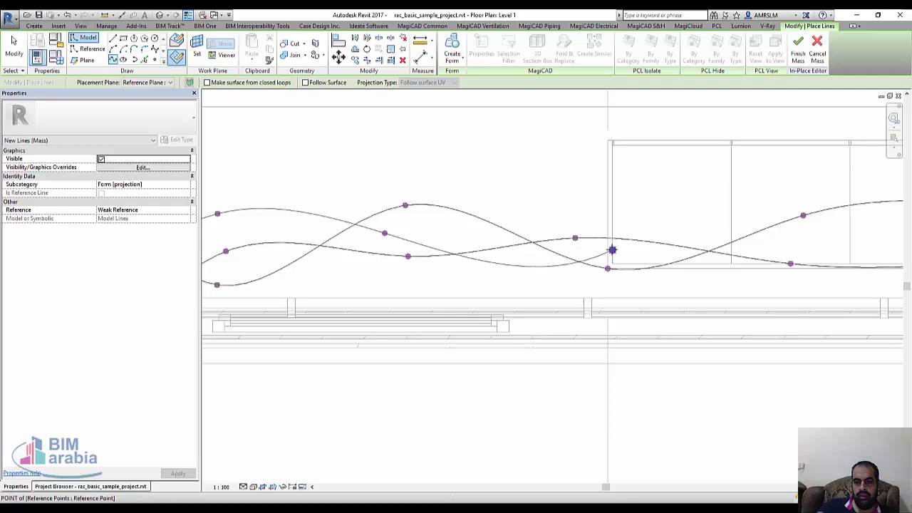
click(851, 264)
middle_drag(851, 265, 585, 251)
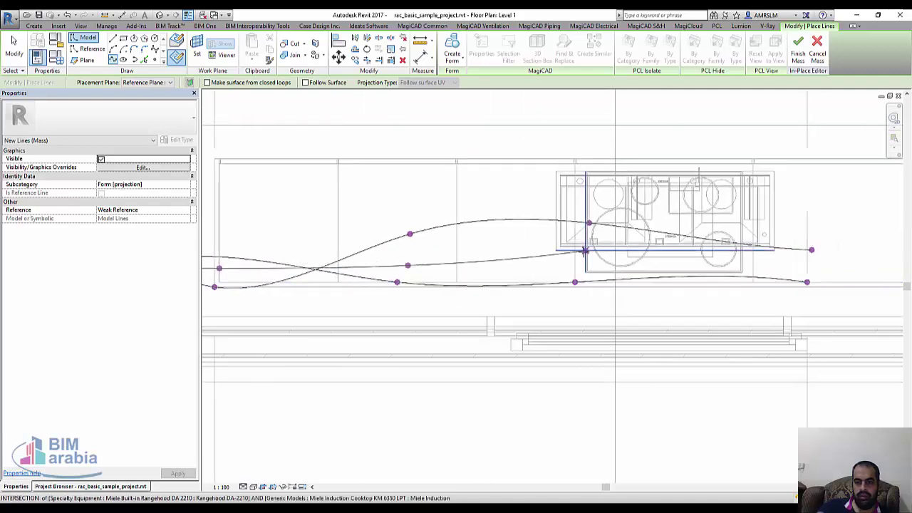
click(800, 218)
key(Escape)
key(Escape)
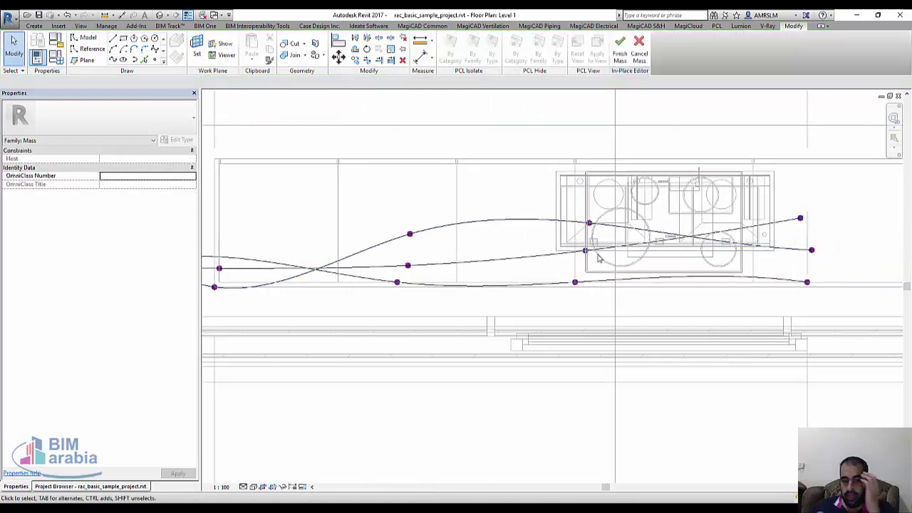
scroll(599, 259, down, 3)
scroll(582, 283, down, 3)
scroll(582, 283, down, 2)
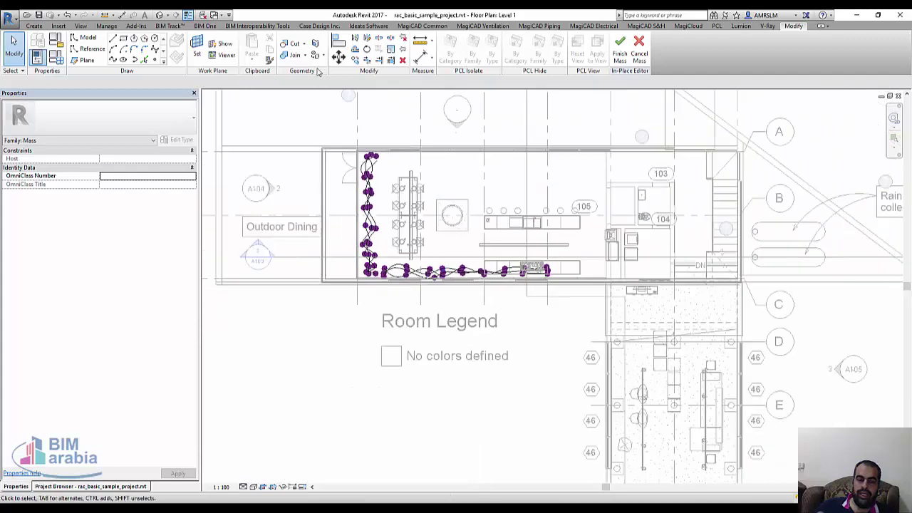
- In the default 3D view, loft a surface form from two wavy splines
click(160, 15)
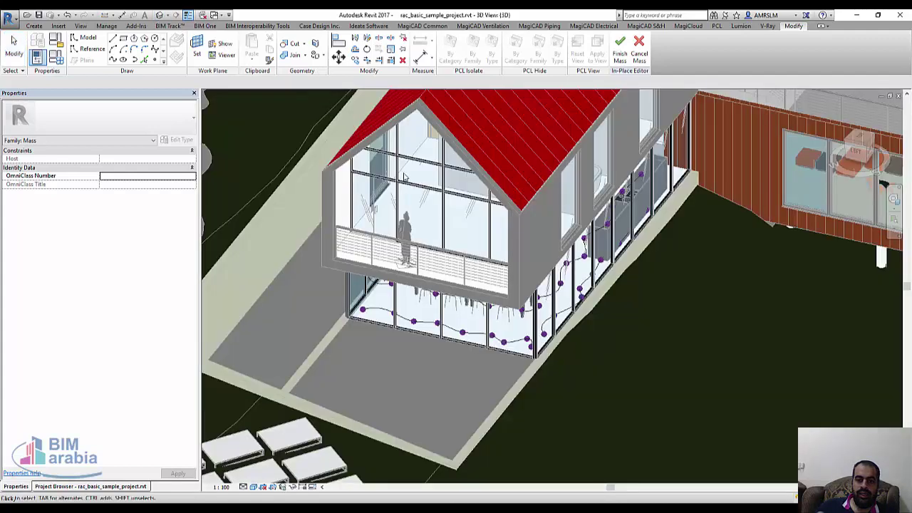
shift+middle_drag(434, 317, 451, 350)
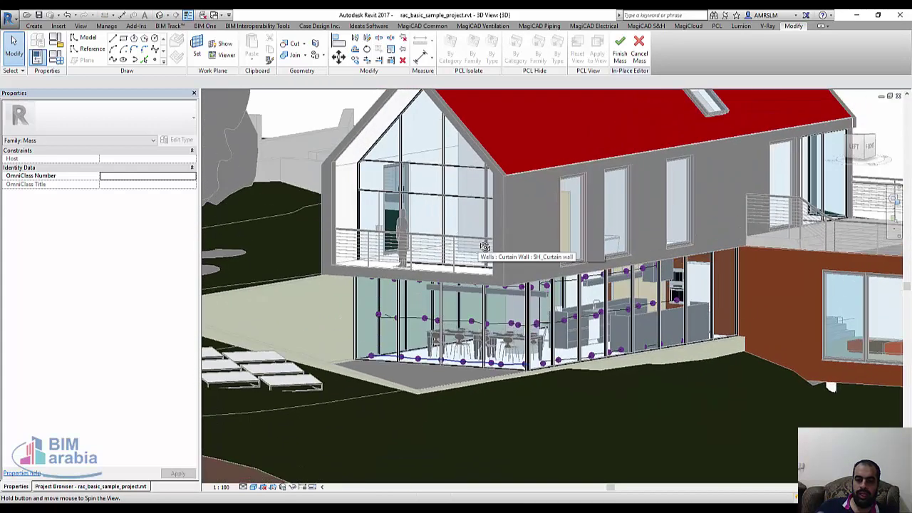
scroll(451, 350, up, 3)
click(460, 279)
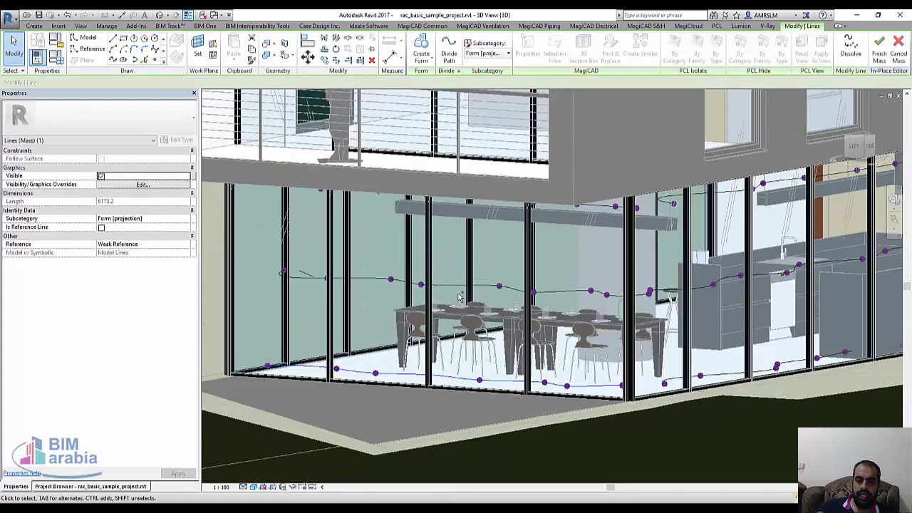
ctrl+click(598, 208)
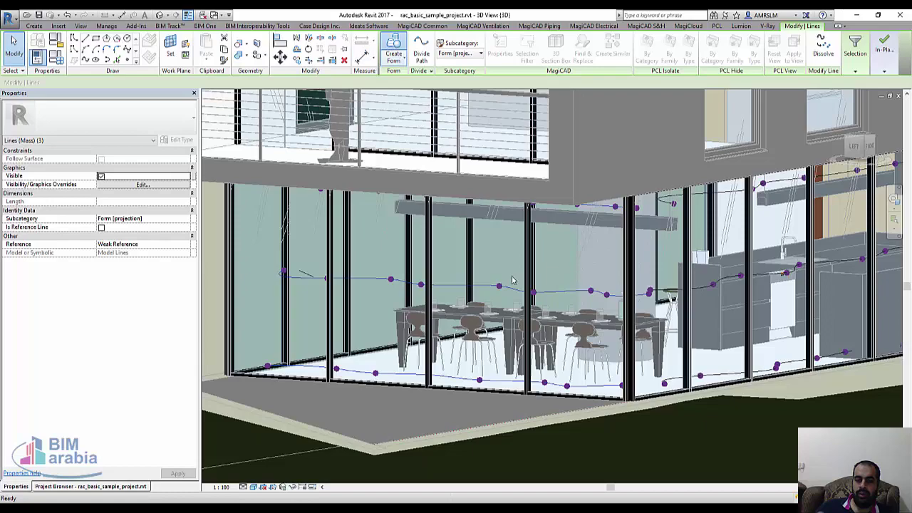
click(393, 54)
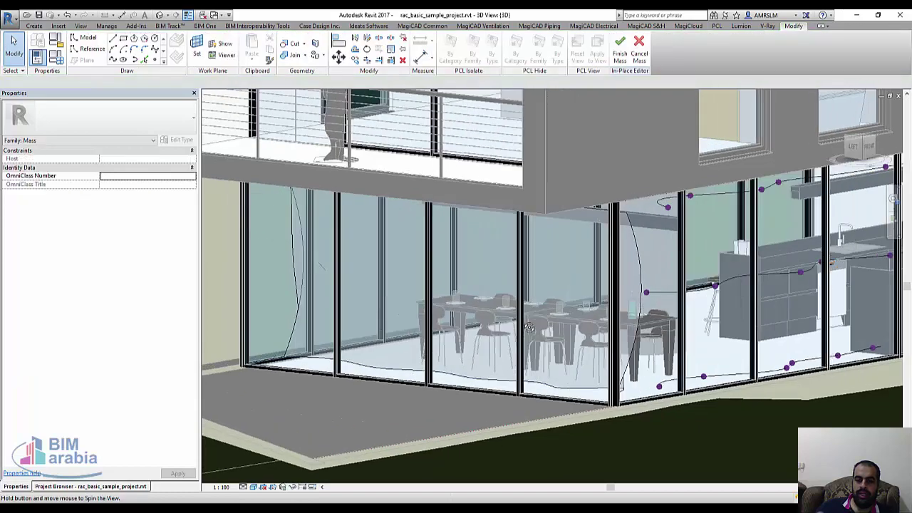
mouse_move(508, 267)
shift+middle_down()
mouse_move(421, 317)
mouse_move(428, 304)
shift+middle_up()
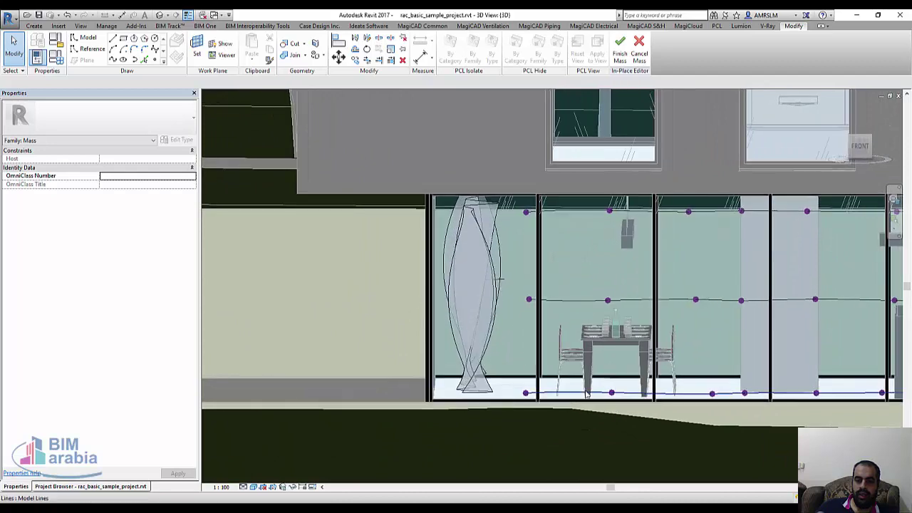
- Create a surface form from the middle and top horizontal lines
click(568, 302)
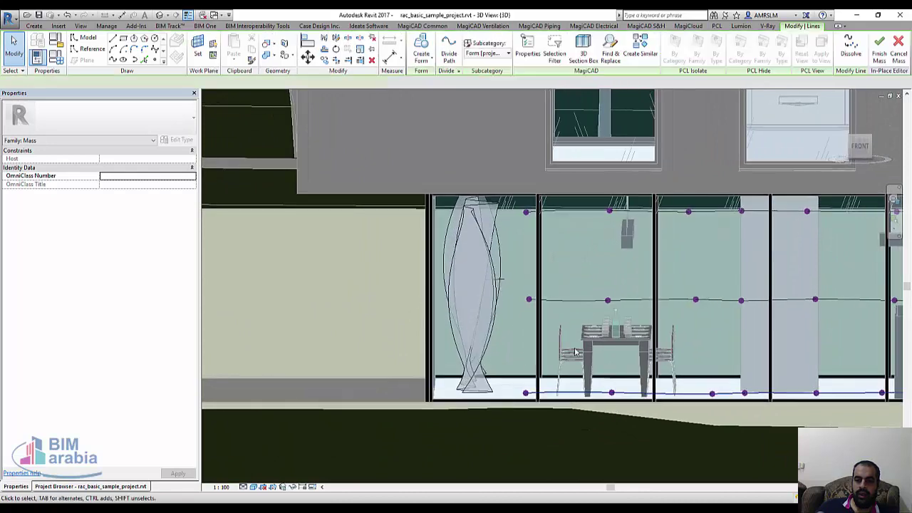
ctrl+click(561, 214)
click(394, 44)
click(571, 248)
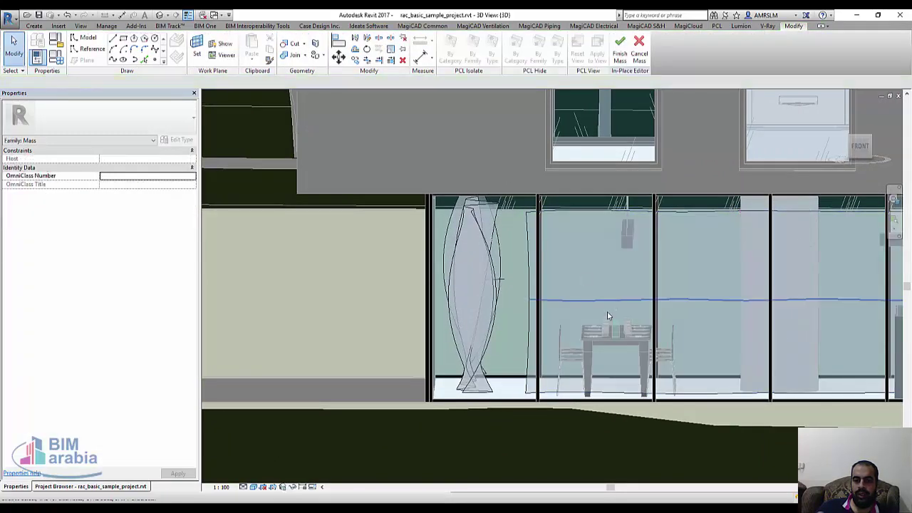
shift+middle_drag(571, 249, 642, 346)
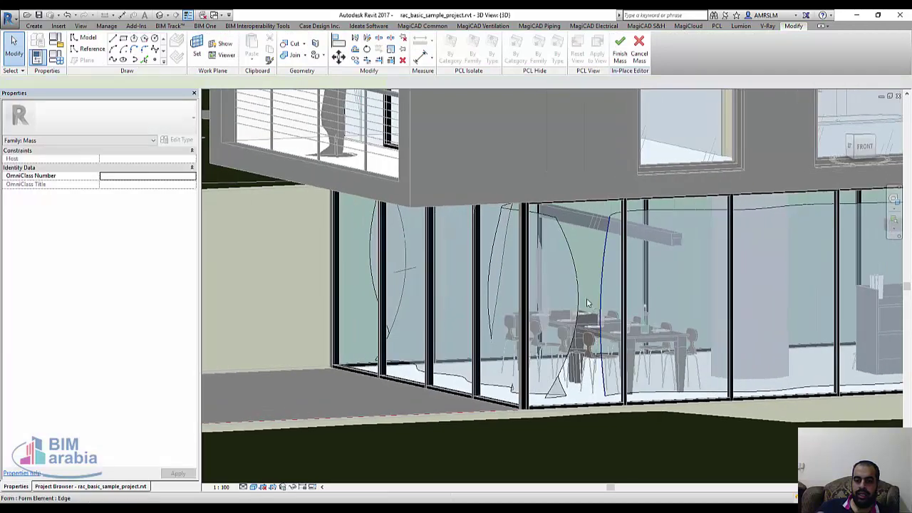
- Select the resulting curtain forms together
click(587, 303)
ctrl+click(573, 270)
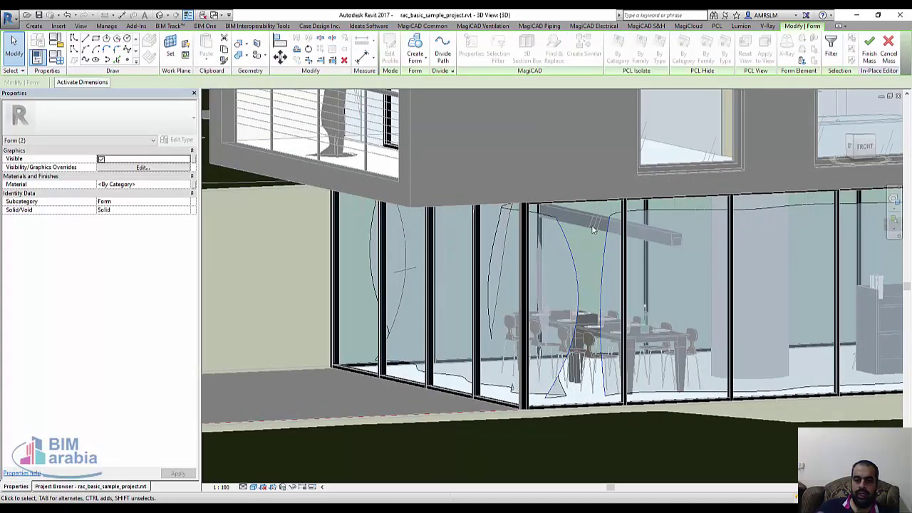
key(Escape)
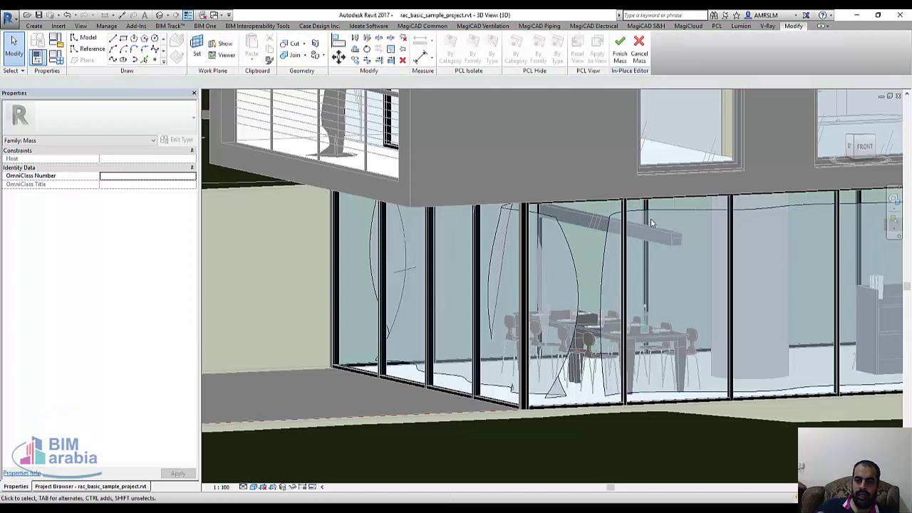
click(650, 220)
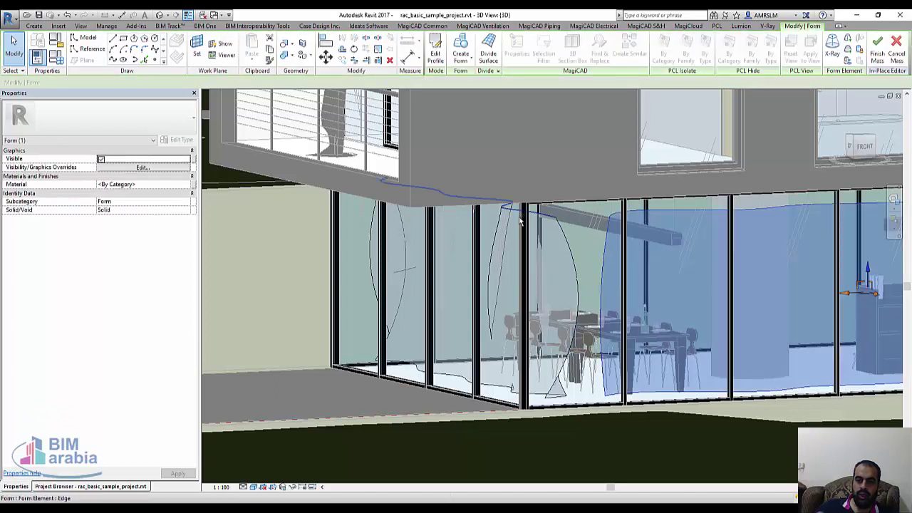
ctrl+click(491, 243)
- Assign the Herman Miller - Veneer OU Walnut material to the selected curtain forms
click(155, 185)
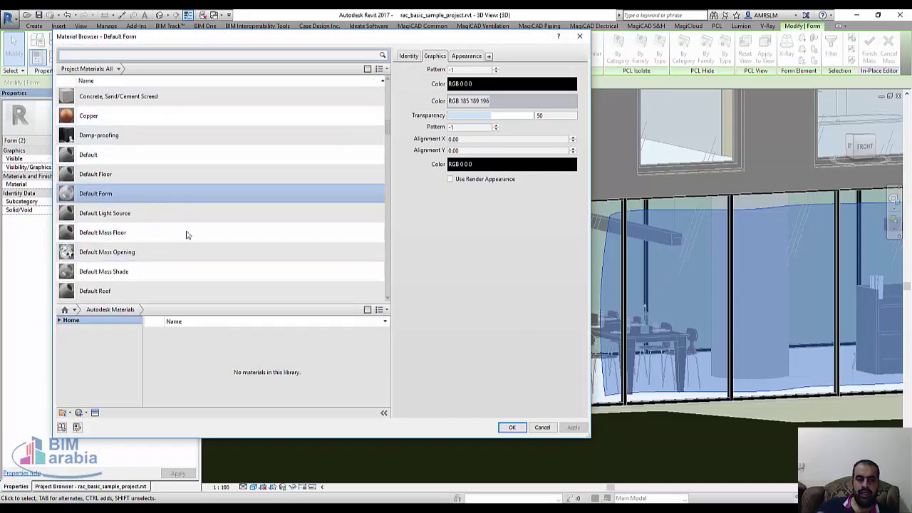
scroll(189, 234, down, 4)
scroll(190, 233, down, 1)
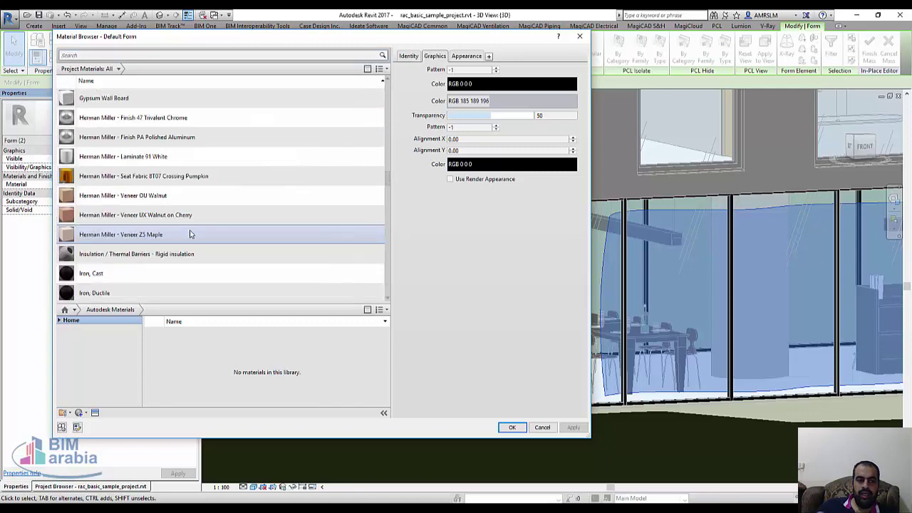
click(170, 197)
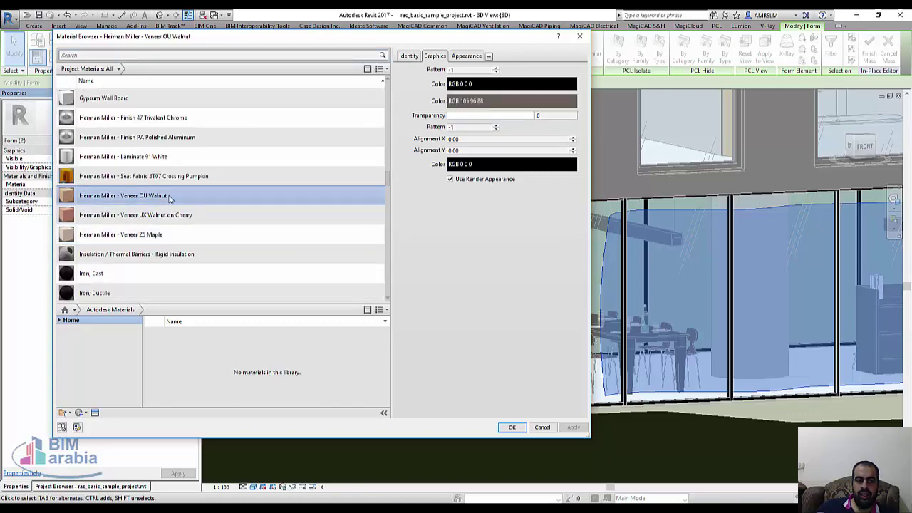
click(513, 428)
- Show the view in the Realistic visual style and finish the in-place mass
key(Escape)
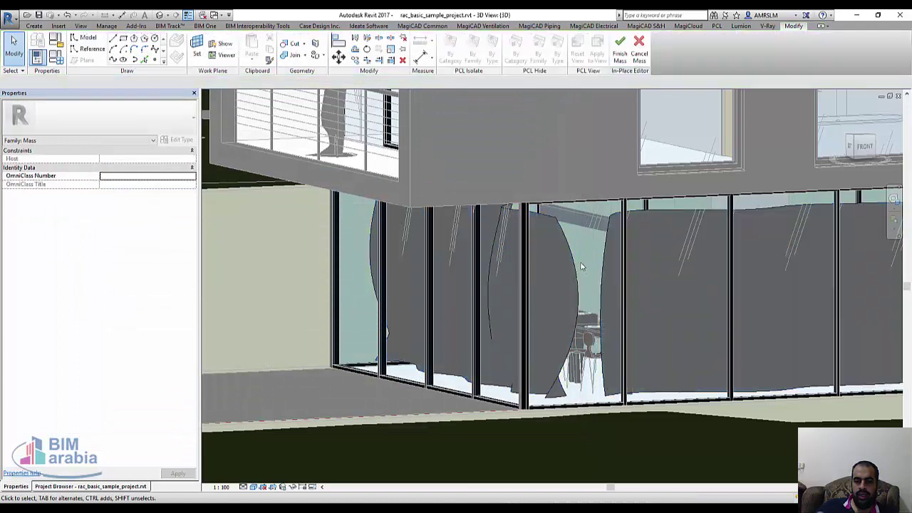
click(254, 488)
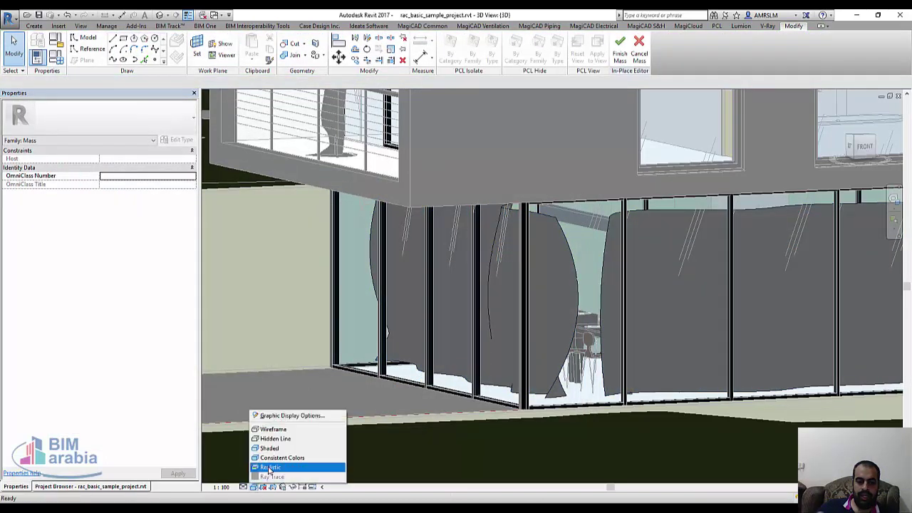
click(271, 469)
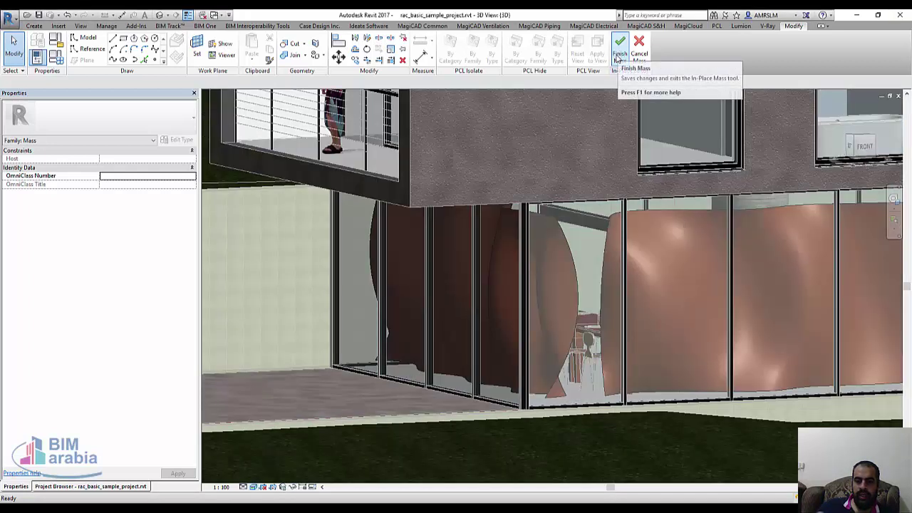
click(618, 57)
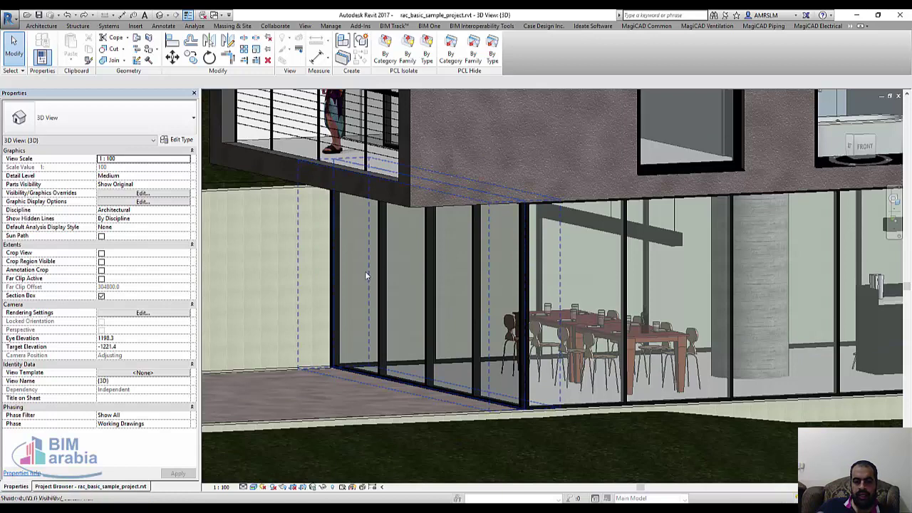
- Turn on the Mass category in this view's visibility settings
key(v)
key(v)
scroll(392, 273, down, 3)
click(392, 302)
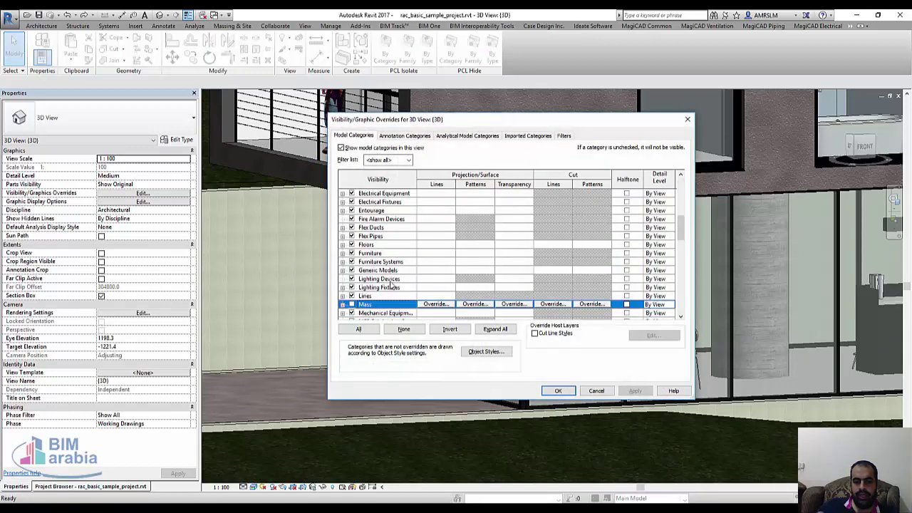
click(552, 391)
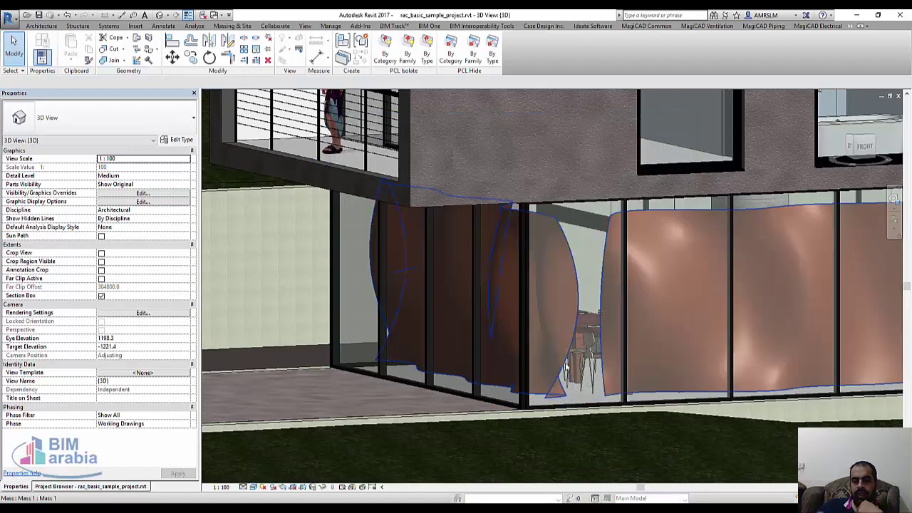
- Override the walnut mass's graphics in this view with surface transparency 55
click(568, 256)
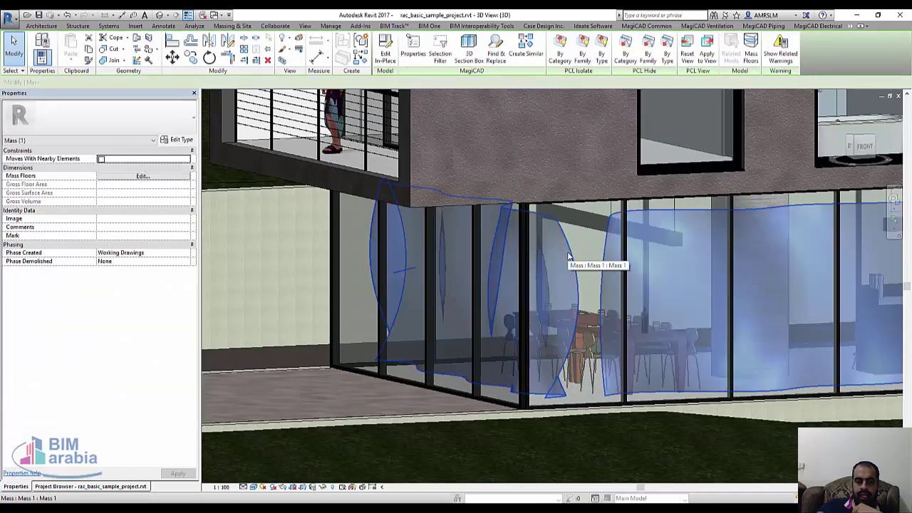
right_click(568, 256)
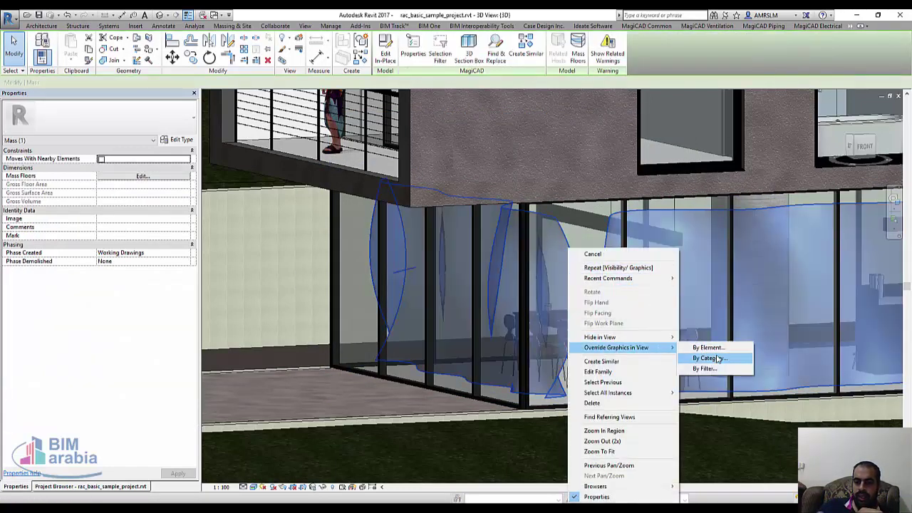
click(705, 359)
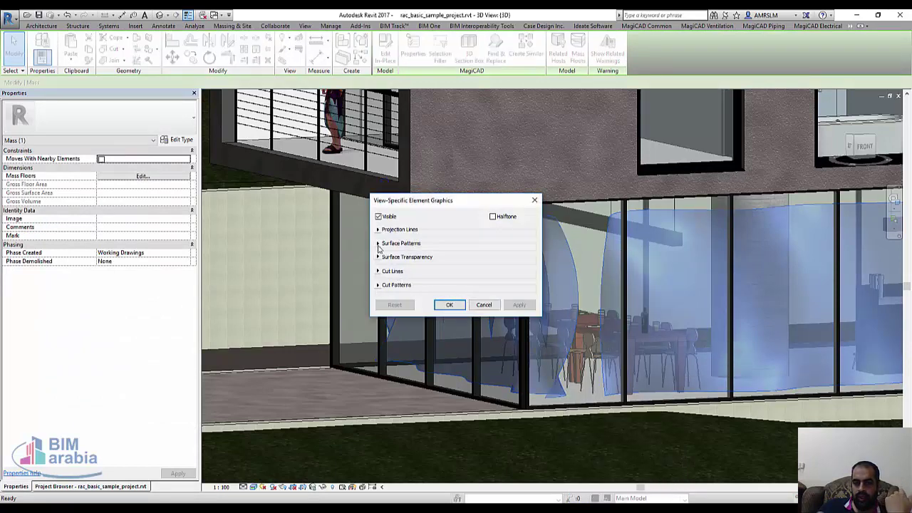
click(379, 229)
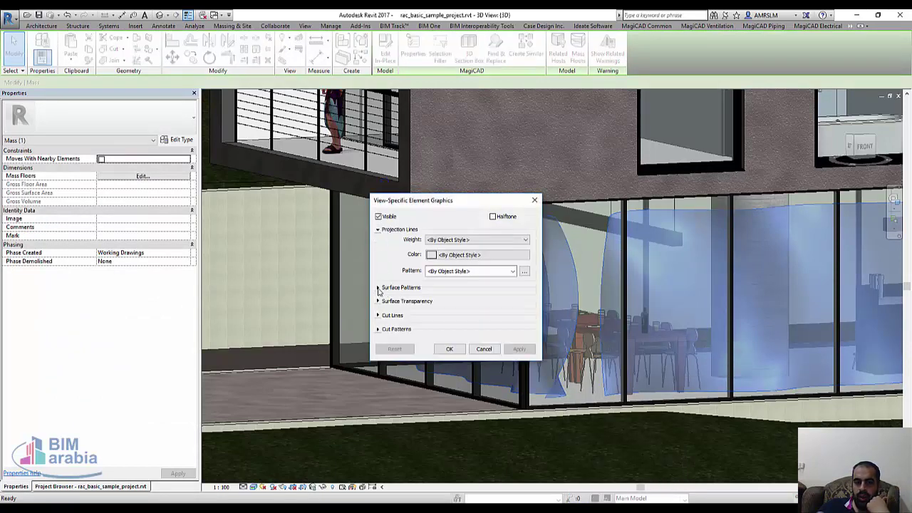
click(378, 288)
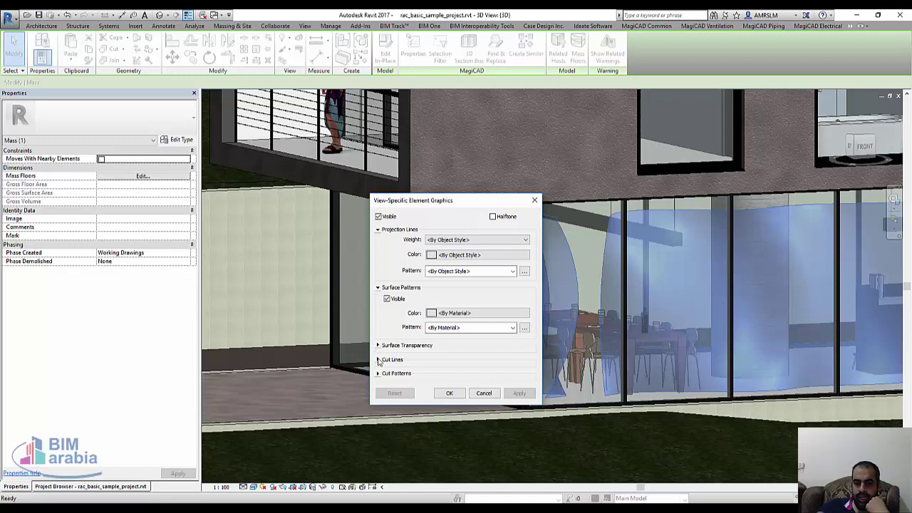
click(378, 346)
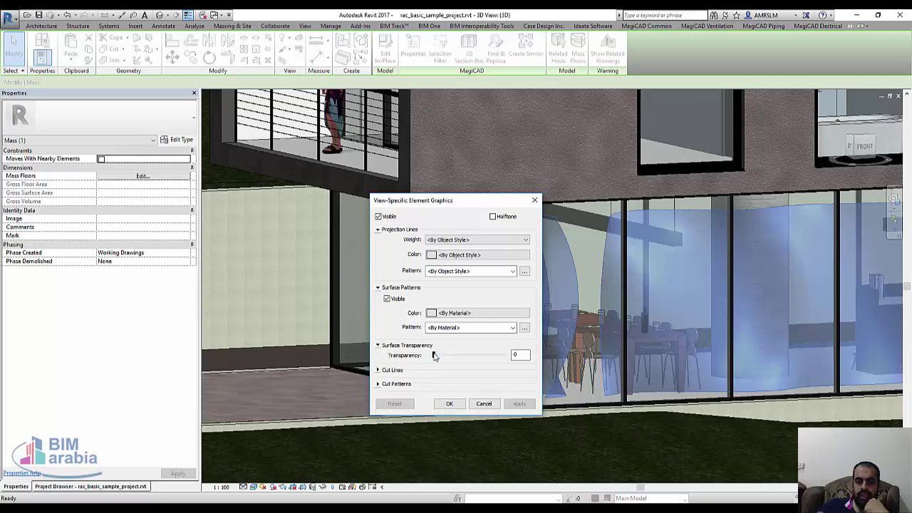
drag(434, 355, 474, 363)
click(450, 404)
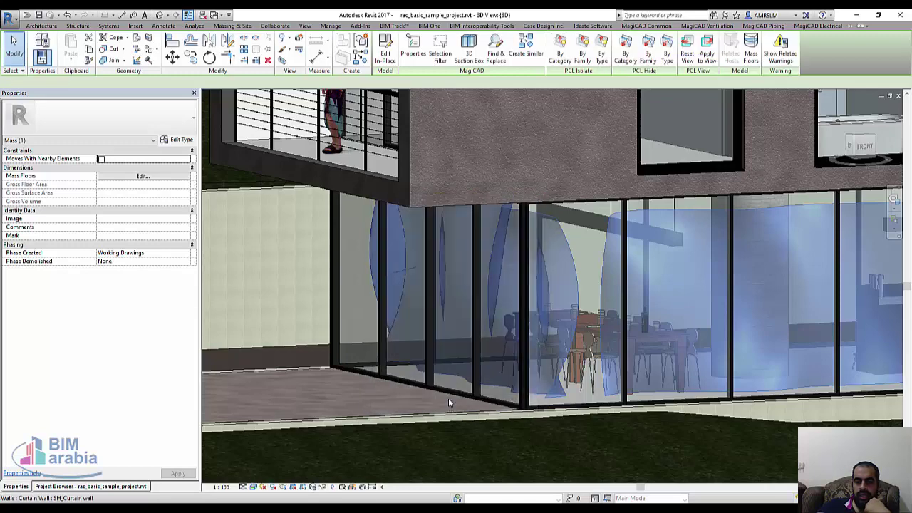